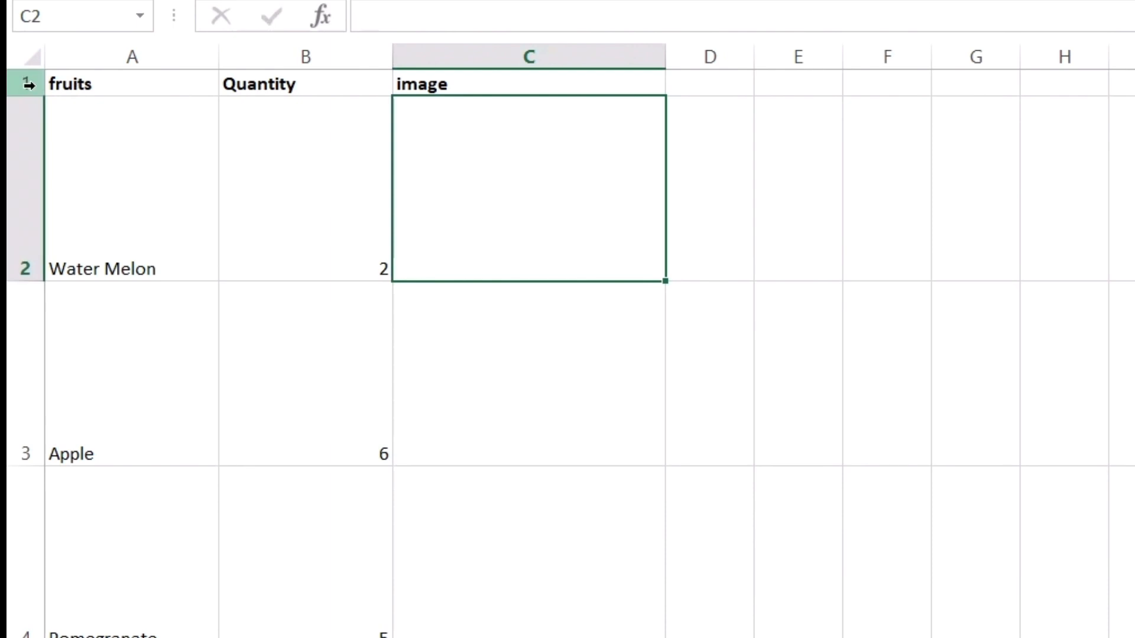
Make header row 1 taller, with larger text for the fruits, Quantity and image headings
{"action": "left_click_drag", "start_coordinate": [27, 96], "coordinate": [24, 152]}
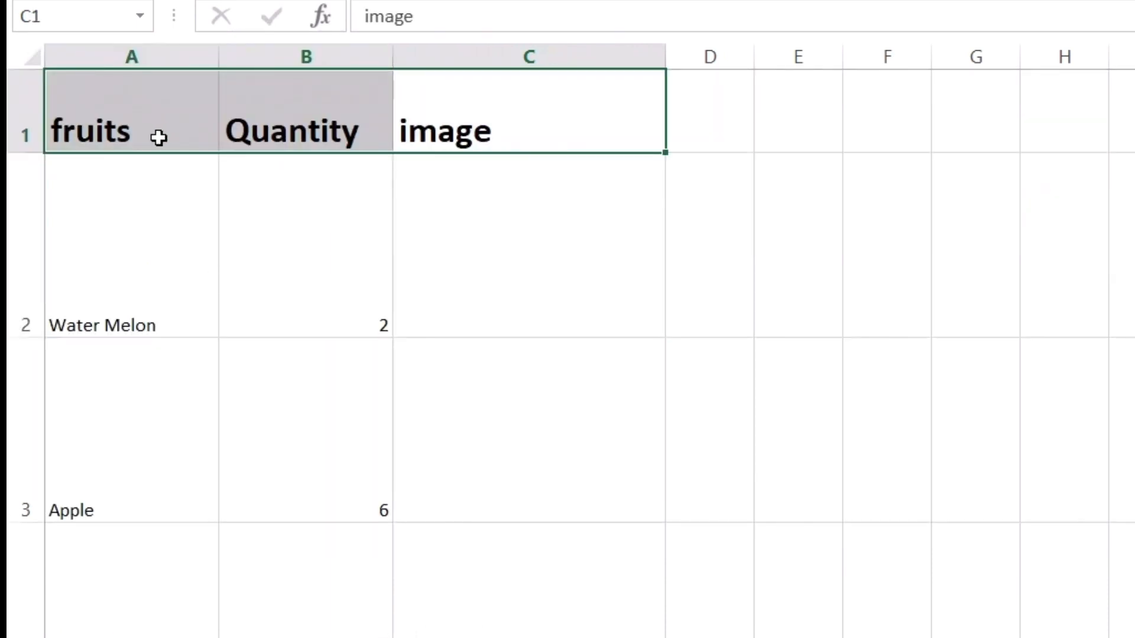
{"action": "left_click", "coordinate": [129, 243]}
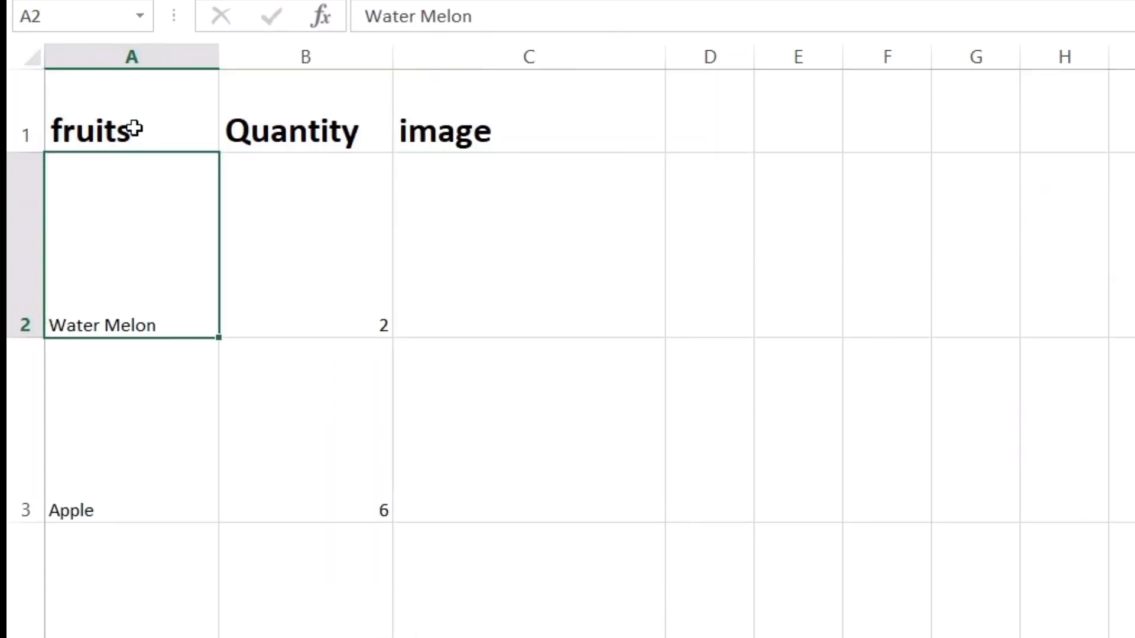
{"action": "left_click", "coordinate": [331, 117]}
{"action": "left_click", "coordinate": [446, 124]}
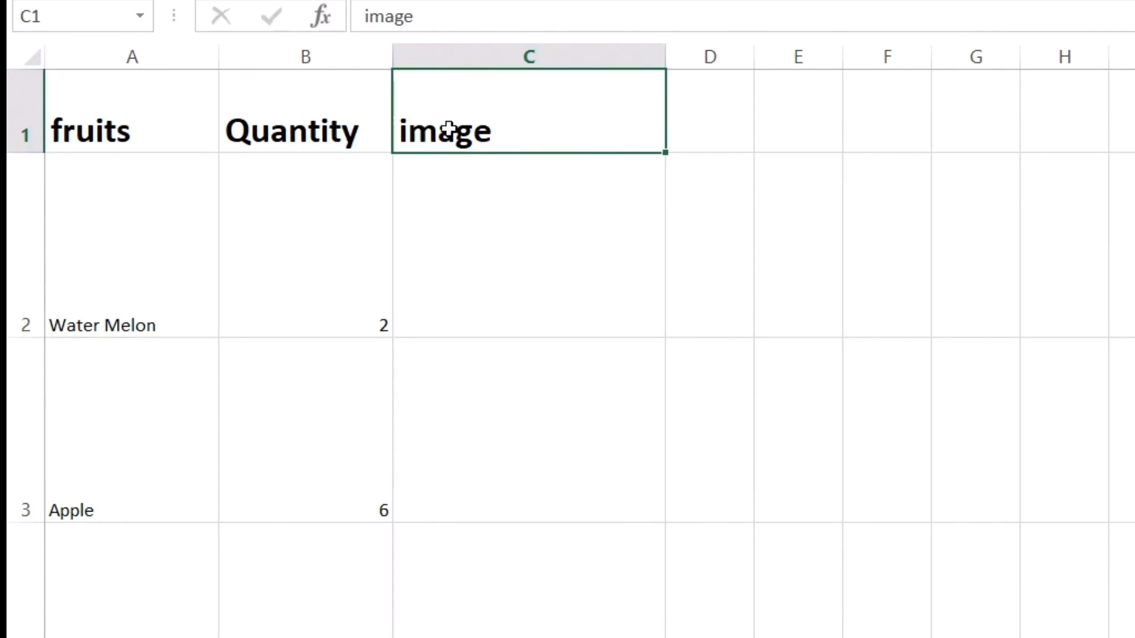
Insert the watermelon picture 1 at cell C2 and shrink it to about 3.3 × 5 cm to fit the cell
{"action": "left_click", "coordinate": [485, 250]}
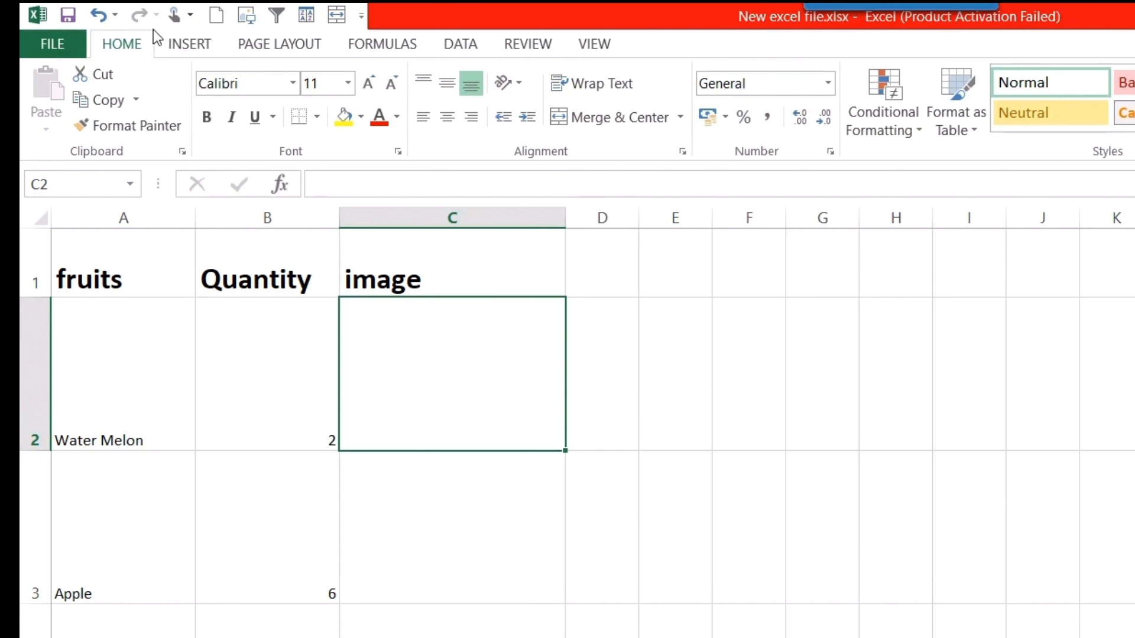
{"action": "left_click", "coordinate": [188, 43]}
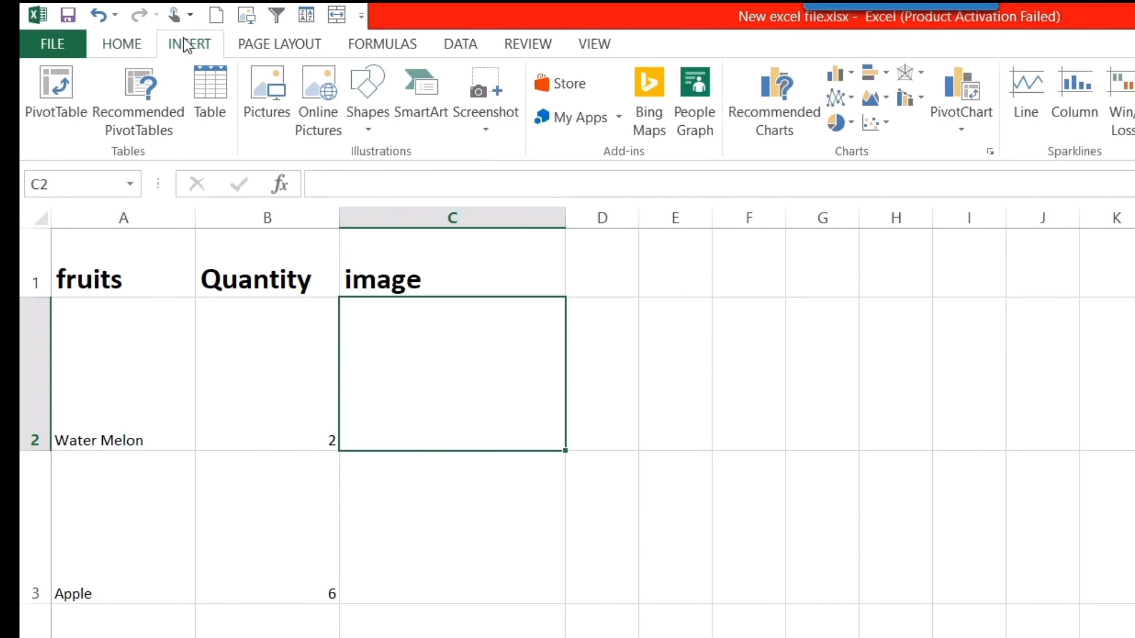
{"action": "left_click", "coordinate": [266, 94]}
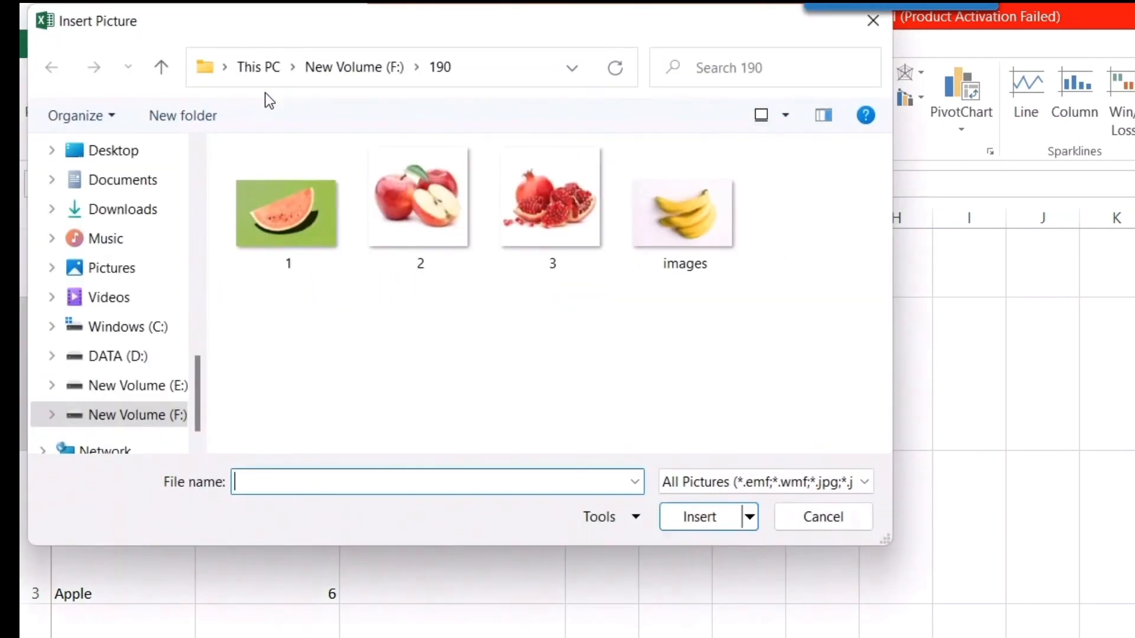
{"action": "left_click", "coordinate": [284, 231]}
{"action": "double_click", "coordinate": [282, 229]}
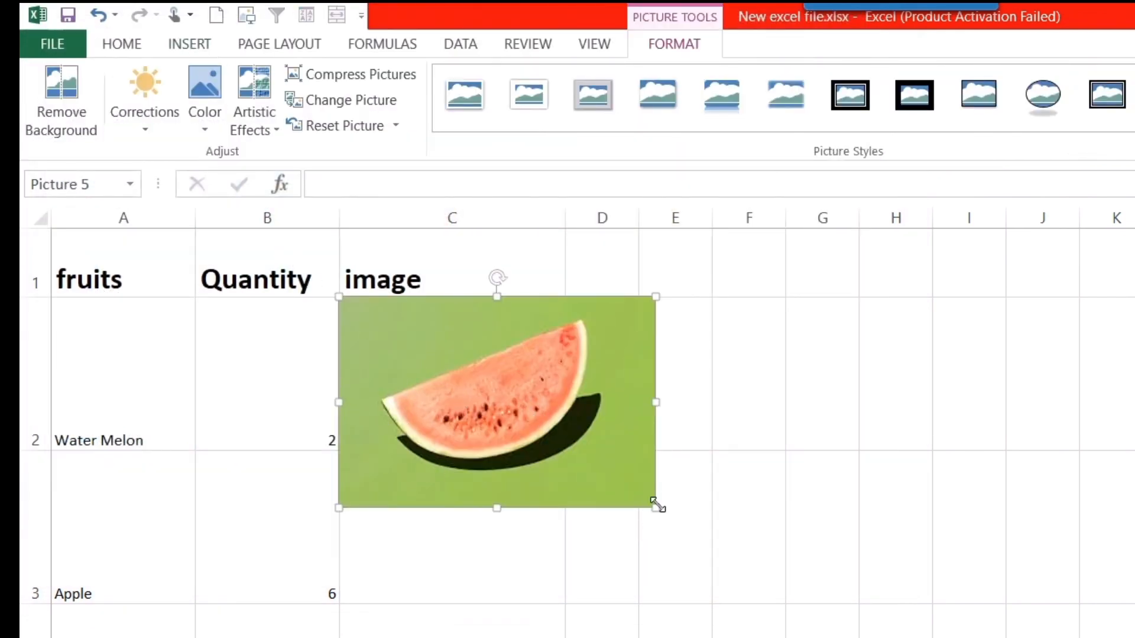
{"action": "left_click_drag", "start_coordinate": [656, 507], "coordinate": [543, 441]}
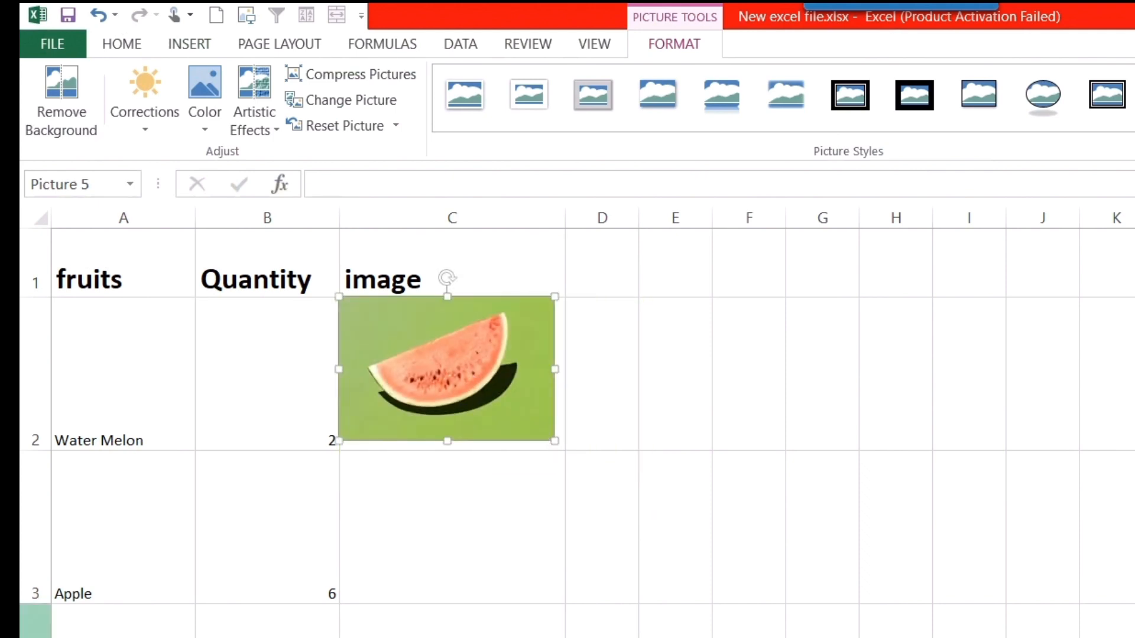
Insert the apple picture 2 at cell C3 and shrink it to about 2.8 cm square to fit the cell
{"action": "left_click", "coordinate": [430, 568]}
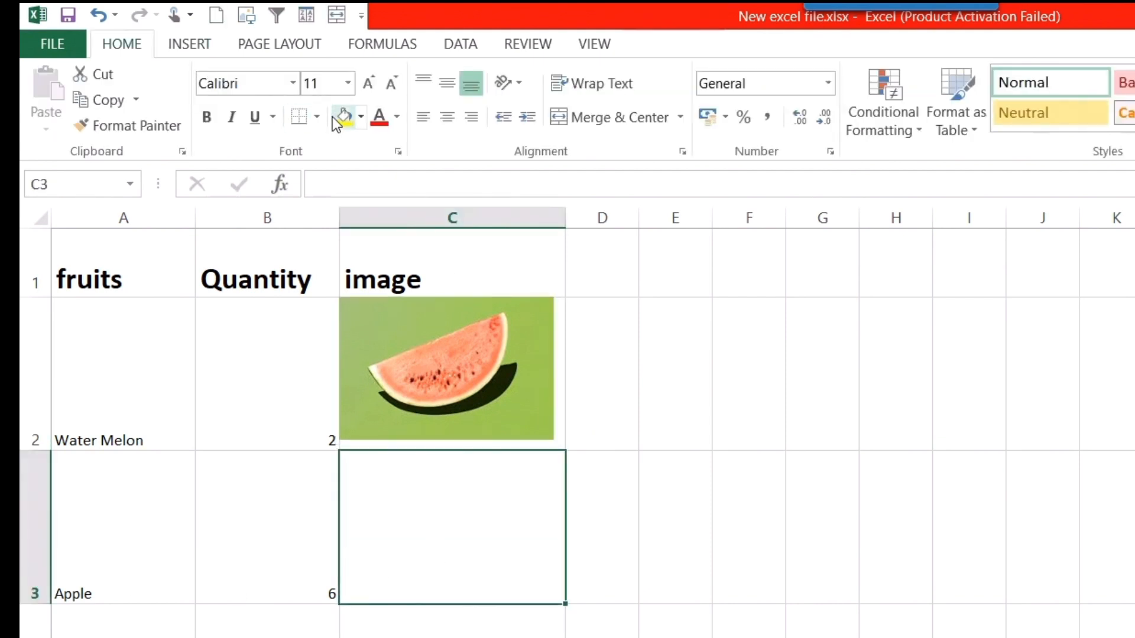
{"action": "left_click", "coordinate": [190, 45]}
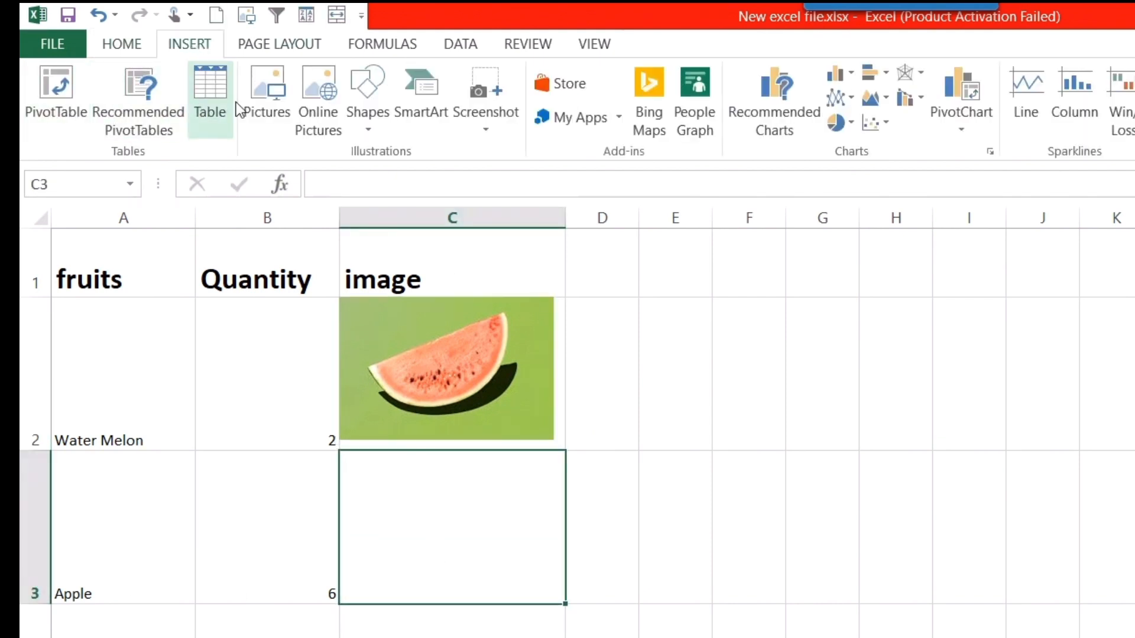
{"action": "left_click", "coordinate": [269, 89]}
{"action": "double_click", "coordinate": [413, 220]}
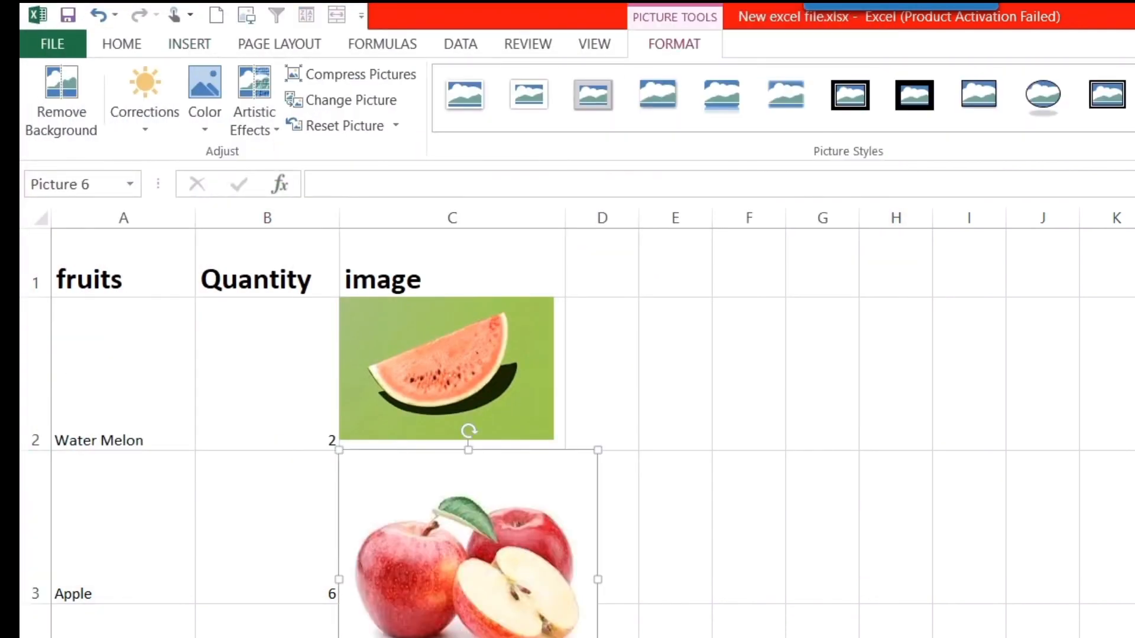
{"action": "left_click_drag", "start_coordinate": [598, 637], "coordinate": [499, 609]}
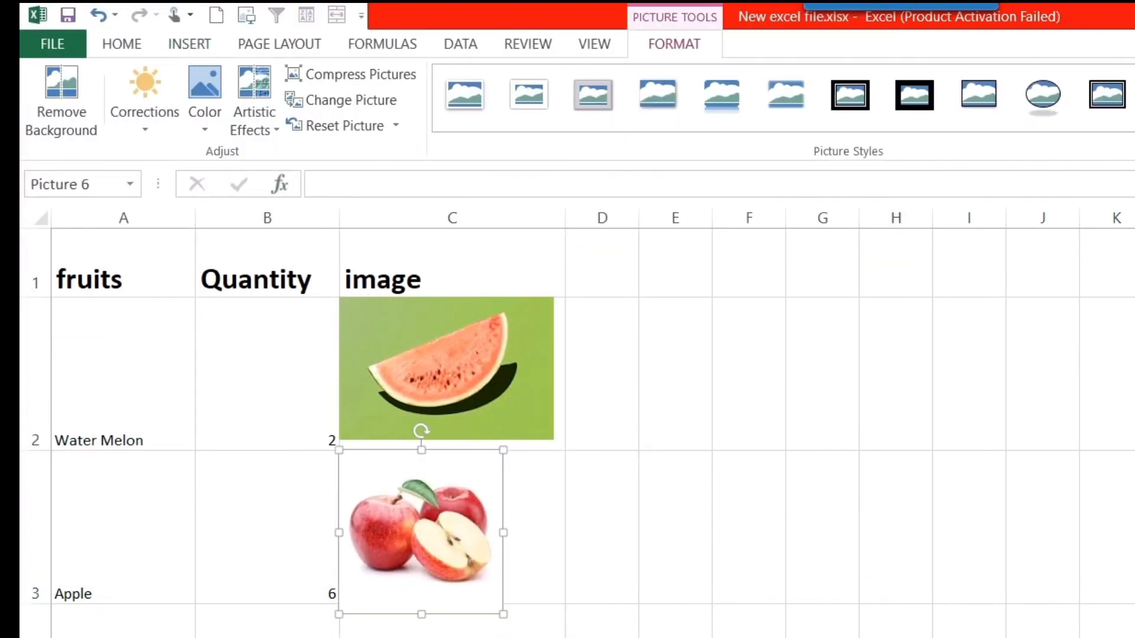
{"action": "left_click_drag", "start_coordinate": [312, 394], "coordinate": [283, 367]}
Insert the pomegranate picture at cell C4 and shrink it to about 3.5 cm square
{"action": "left_click", "coordinate": [276, 438]}
{"action": "left_click", "coordinate": [109, 26]}
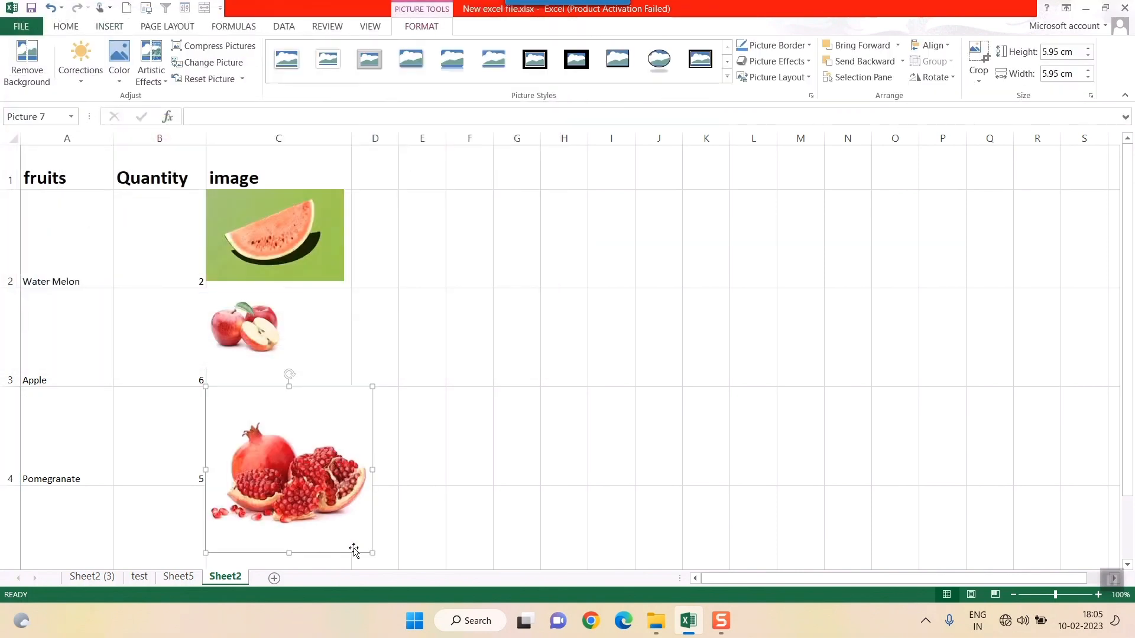
{"action": "left_click_drag", "start_coordinate": [372, 554], "coordinate": [302, 482]}
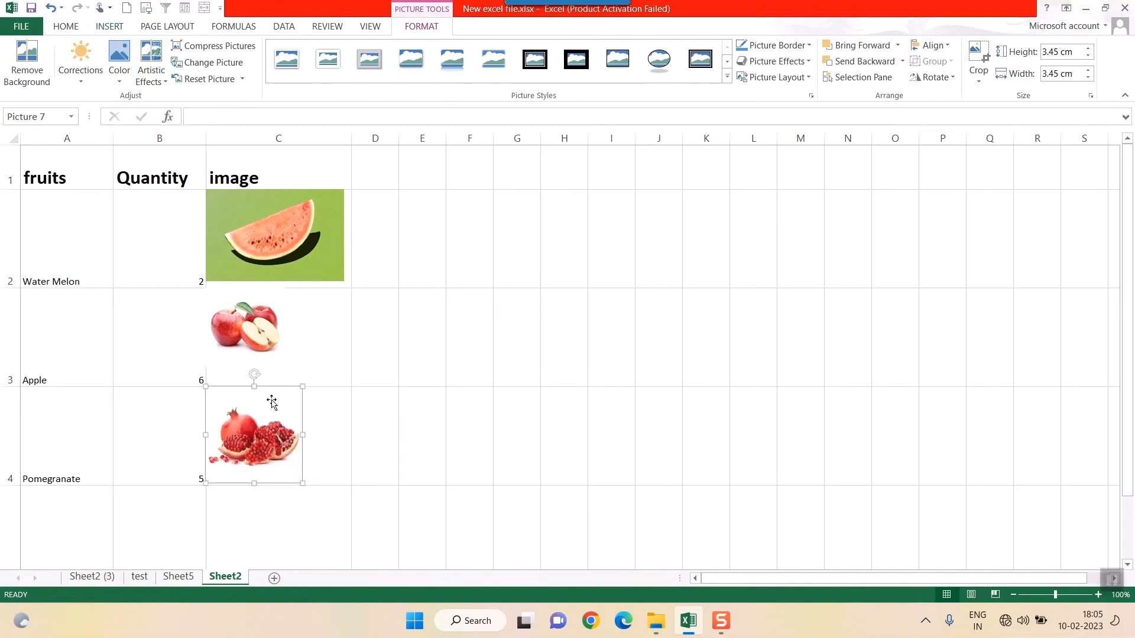
Place the banana picture in cell C5 and shrink it to about 3 × 4.6 cm
{"action": "scroll", "coordinate": [271, 402], "scroll_direction": "down", "scroll_amount": 1}
{"action": "key", "text": "ctrl+v"}
{"action": "left_click_drag", "start_coordinate": [414, 383], "coordinate": [340, 333]}
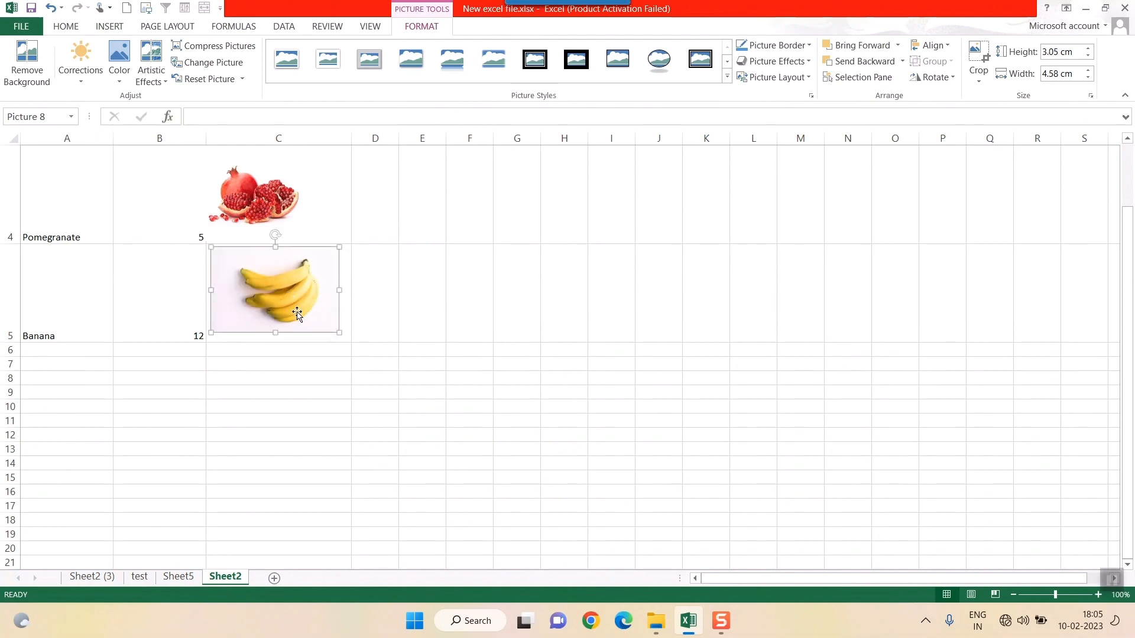
Reduce the height of the Water Melon row to test whether its picture resizes with the cell
{"action": "scroll", "coordinate": [297, 313], "scroll_direction": "up", "scroll_amount": 1}
{"action": "left_click", "coordinate": [271, 262]}
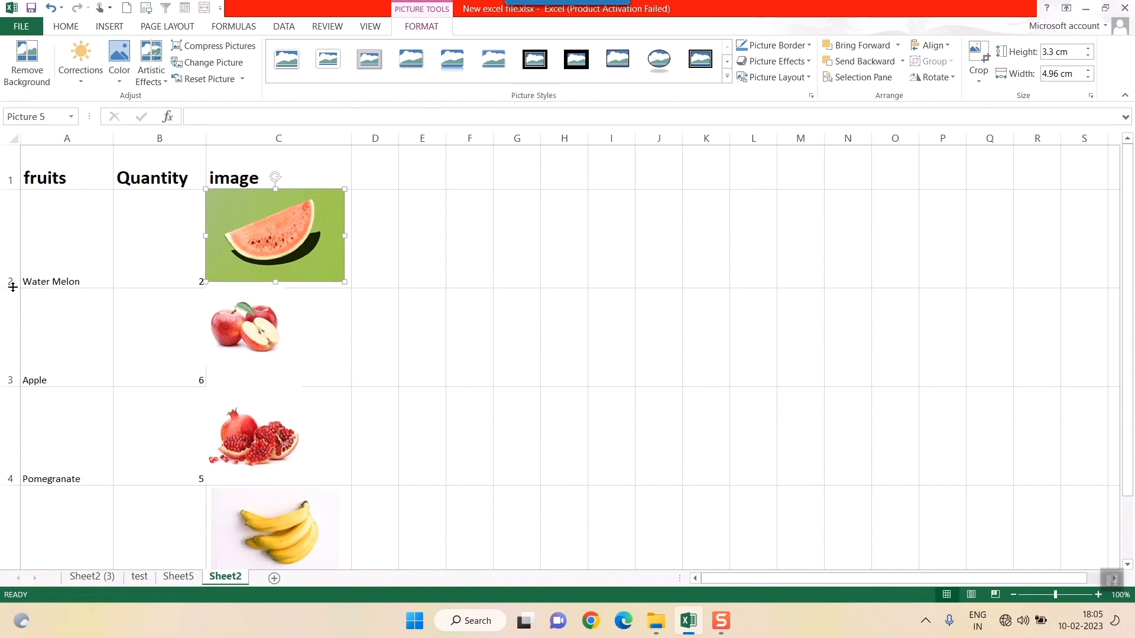
{"action": "left_click_drag", "start_coordinate": [15, 288], "coordinate": [32, 178]}
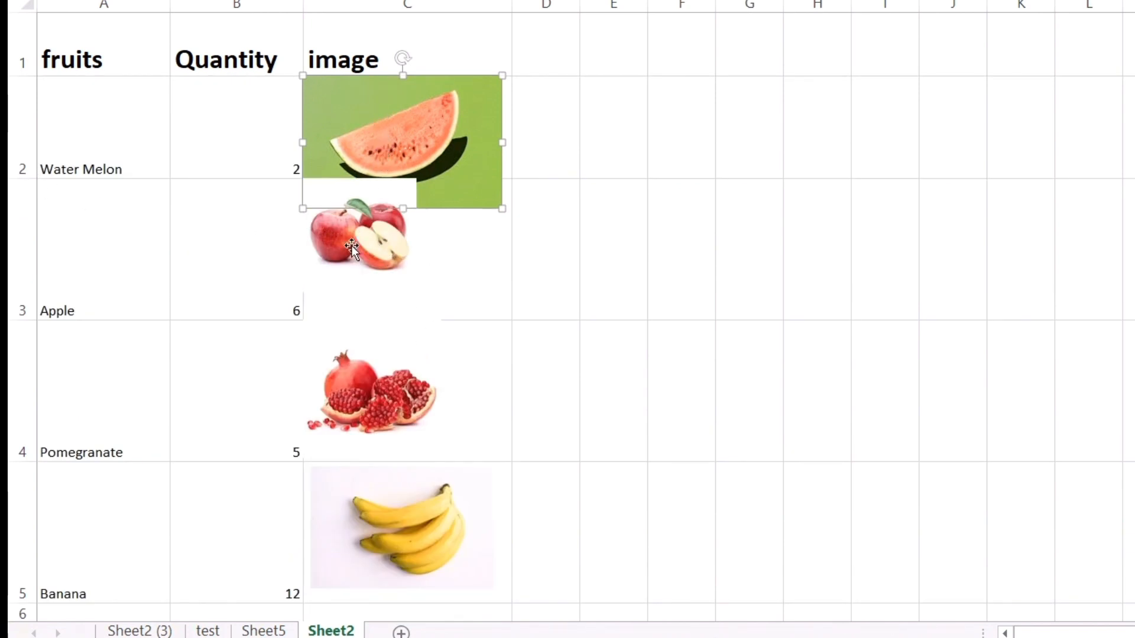
Fill cells D2 to D5 with the sample texts safd, fdsadf, dafds and dfdsf
{"action": "left_click", "coordinate": [597, 119]}
{"action": "type", "text": "safd"}
{"action": "left_click", "coordinate": [604, 249]}
{"action": "type", "text": "fdsadf"}
{"action": "left_click", "coordinate": [612, 376]}
{"action": "type", "text": "dafds"}
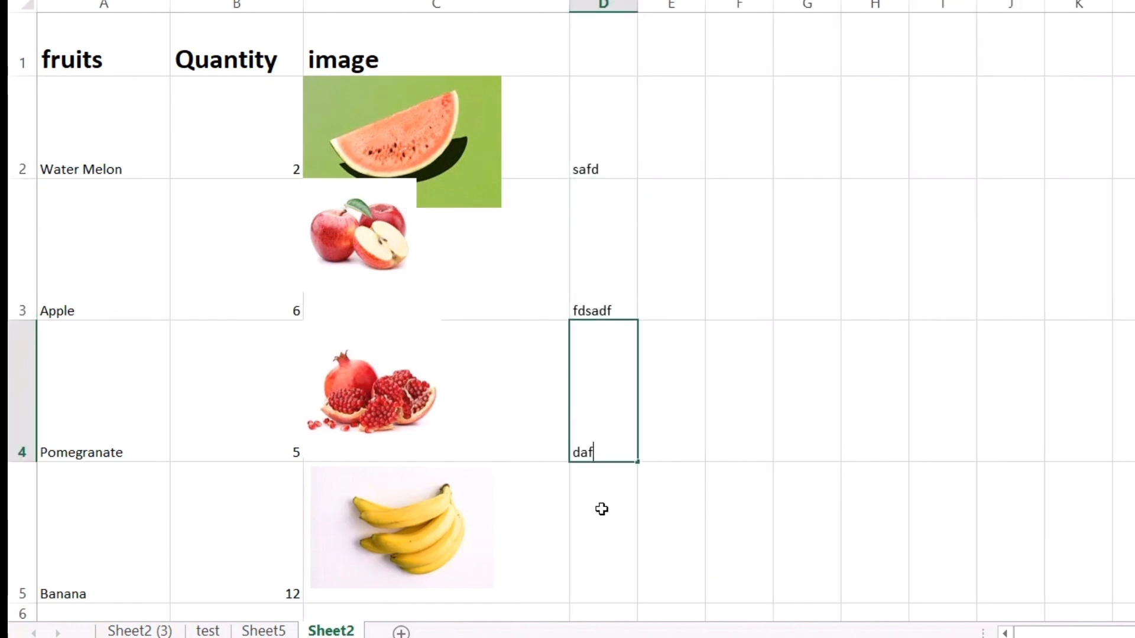
{"action": "left_click", "coordinate": [601, 515]}
{"action": "type", "text": "dfdsf"}
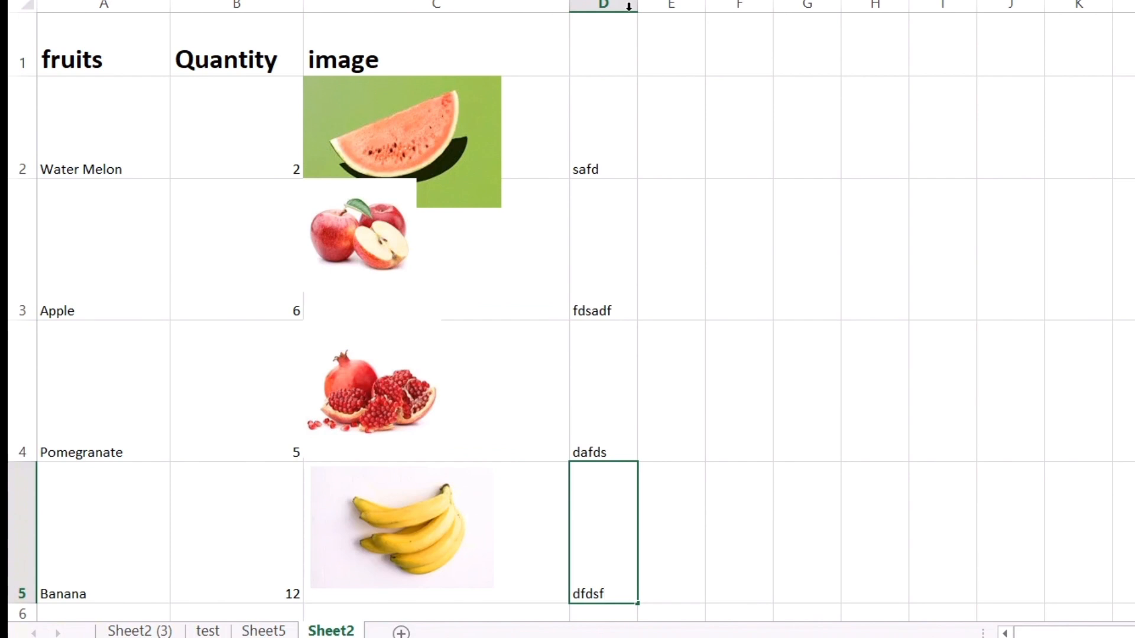
Narrow and re-widen the image column to test the pictures, and widen column D
{"action": "left_click", "coordinate": [559, 4]}
{"action": "left_click_drag", "start_coordinate": [565, 4], "coordinate": [455, 2]}
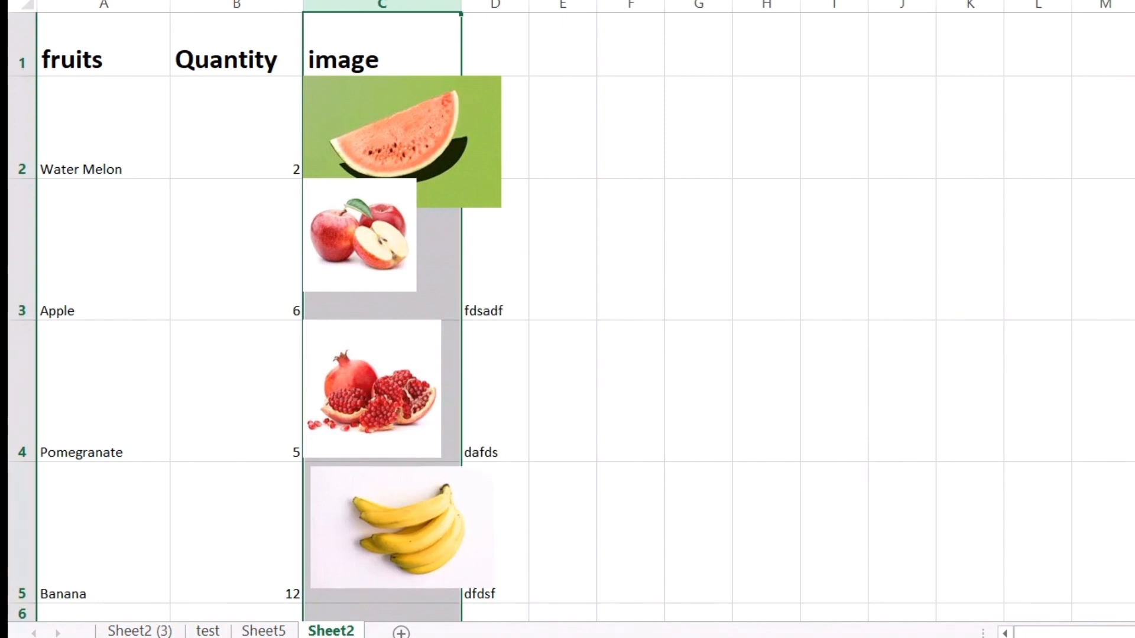
{"action": "double_click", "coordinate": [529, 5]}
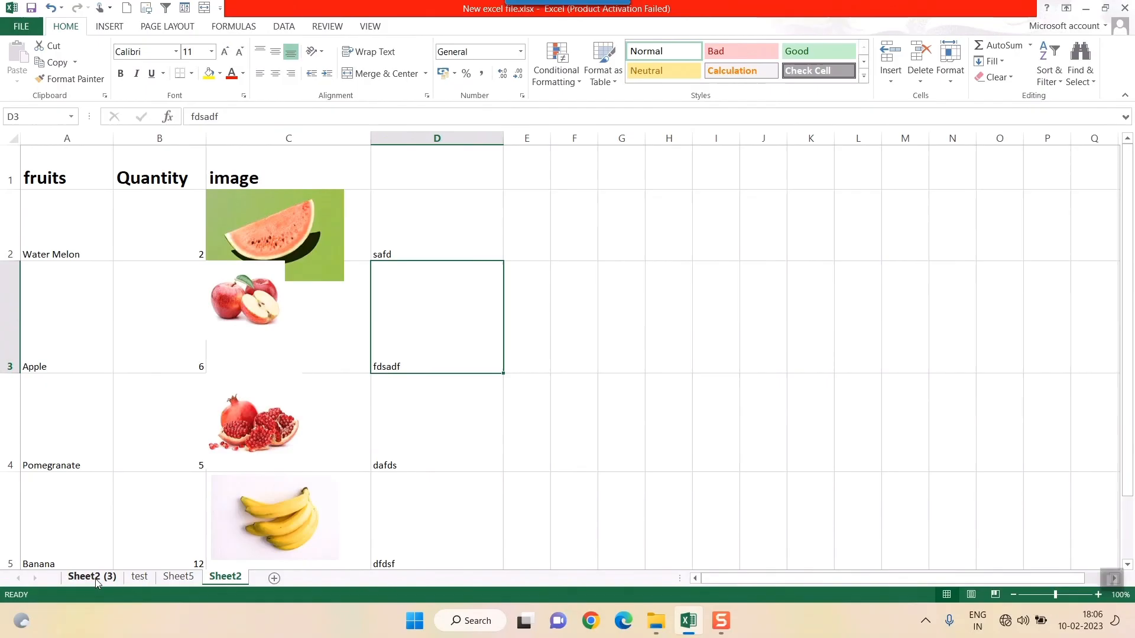
On Sheet2 (3), change the heights of the Apple and Pomegranate rows to test how their pictures scale with the cells
{"action": "left_click", "coordinate": [93, 577]}
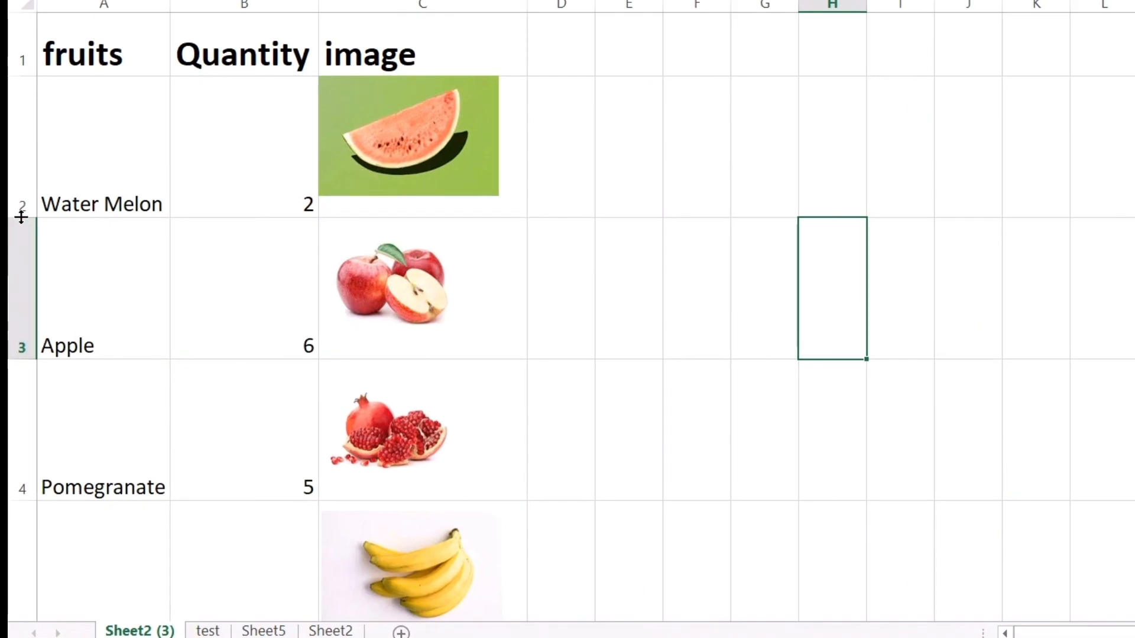
{"action": "left_click_drag", "start_coordinate": [22, 359], "coordinate": [33, 284]}
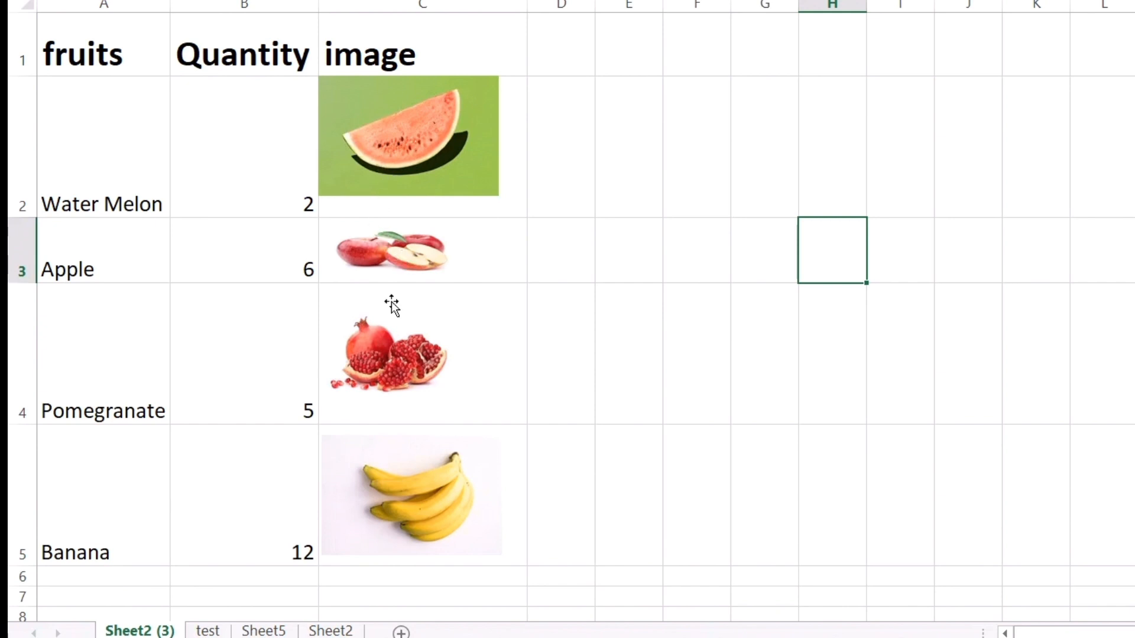
{"action": "left_click", "coordinate": [399, 353]}
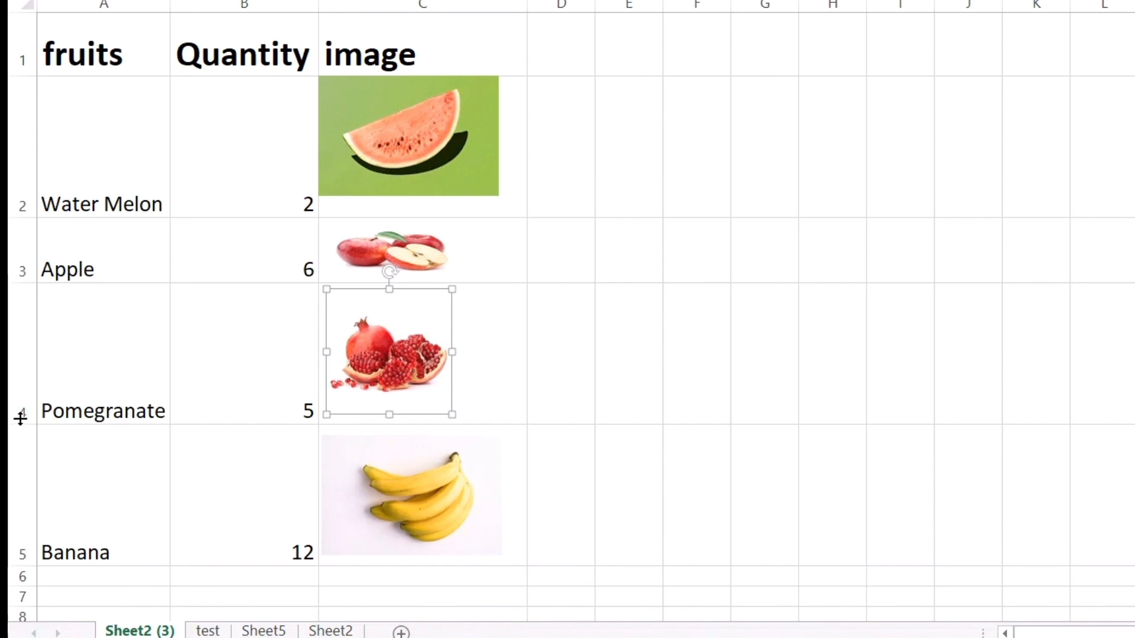
{"action": "left_click_drag", "start_coordinate": [21, 427], "coordinate": [18, 397]}
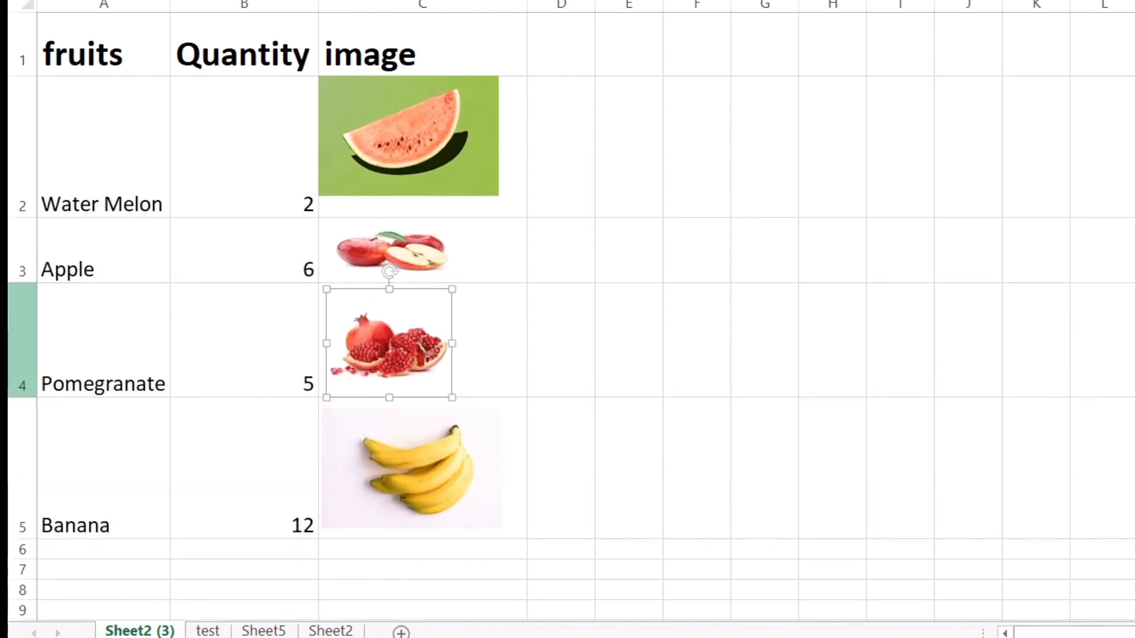
{"action": "left_click_drag", "start_coordinate": [32, 280], "coordinate": [24, 317]}
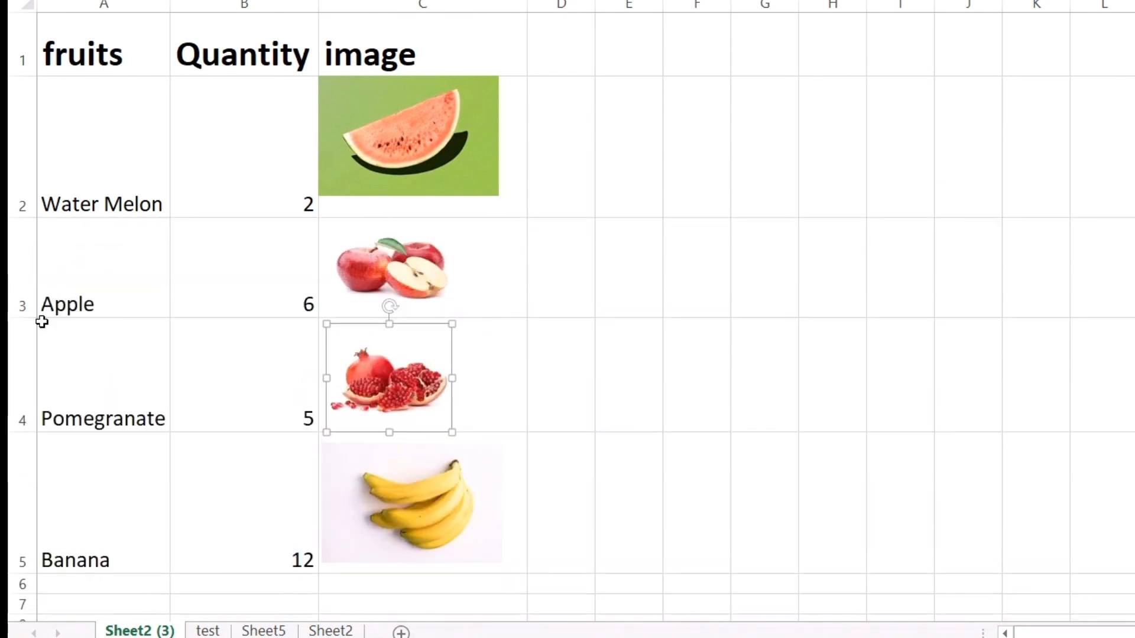
On Sheet2, set the watermelon picture's positioning property to Move and size with cells
{"action": "left_click", "coordinate": [329, 631]}
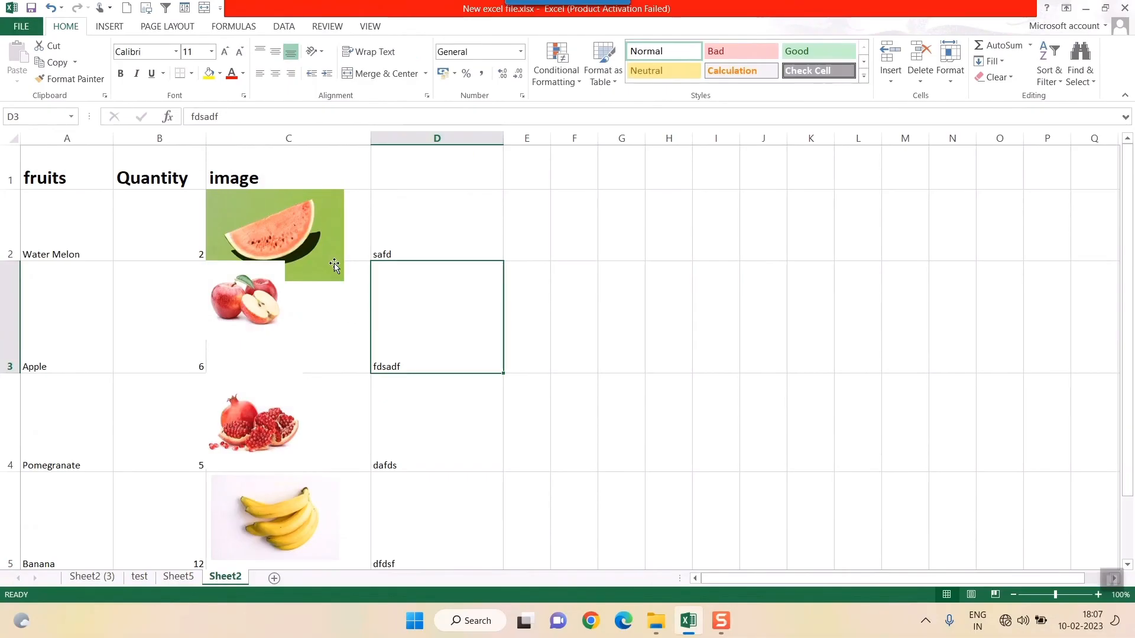
{"action": "left_click", "coordinate": [267, 226]}
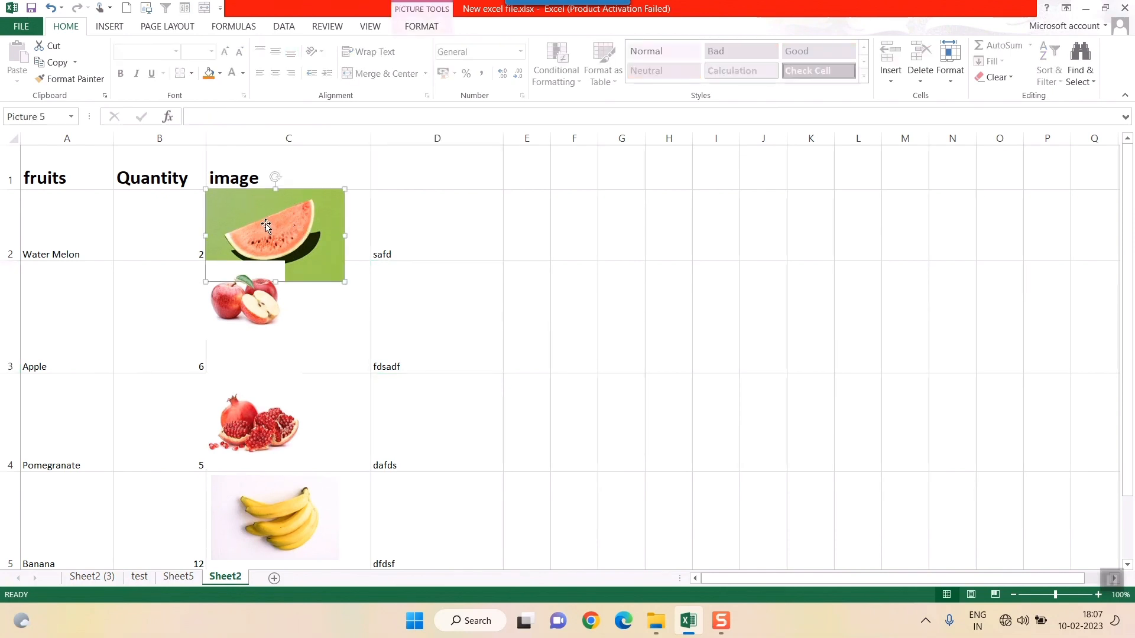
{"action": "left_click", "coordinate": [110, 27]}
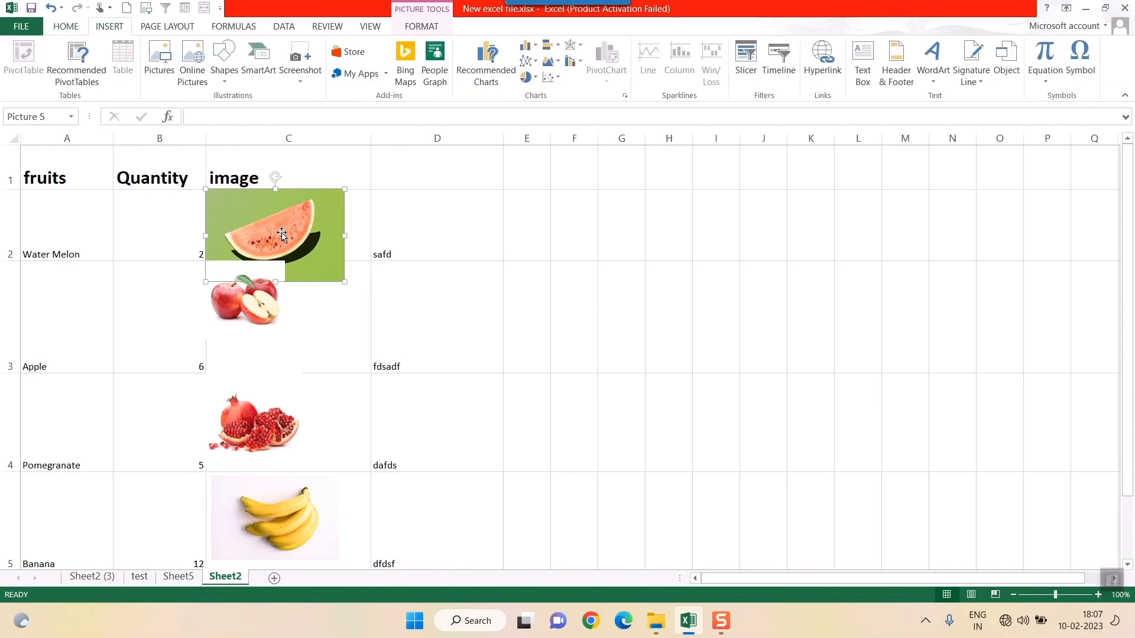
{"action": "right_click", "coordinate": [273, 223]}
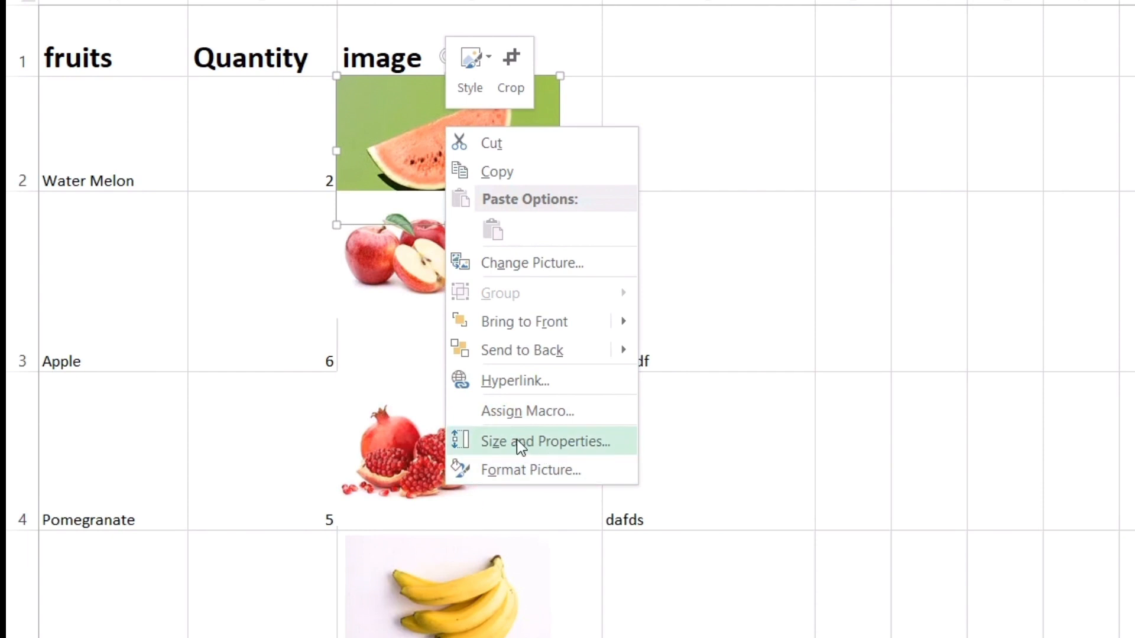
{"action": "left_click", "coordinate": [517, 439]}
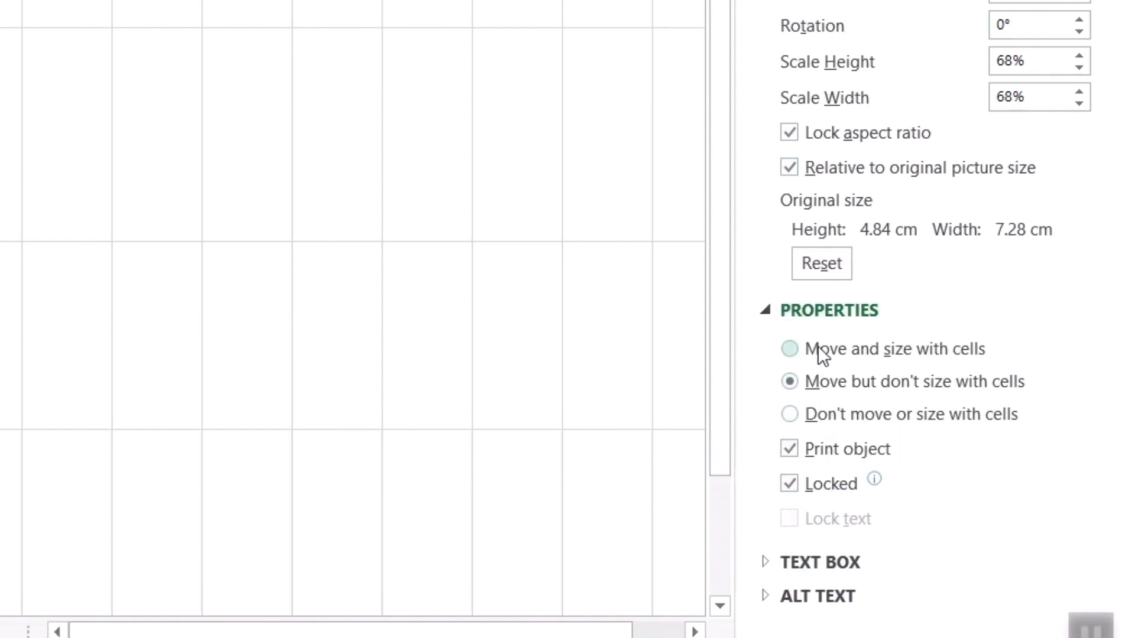
{"action": "left_click", "coordinate": [852, 349]}
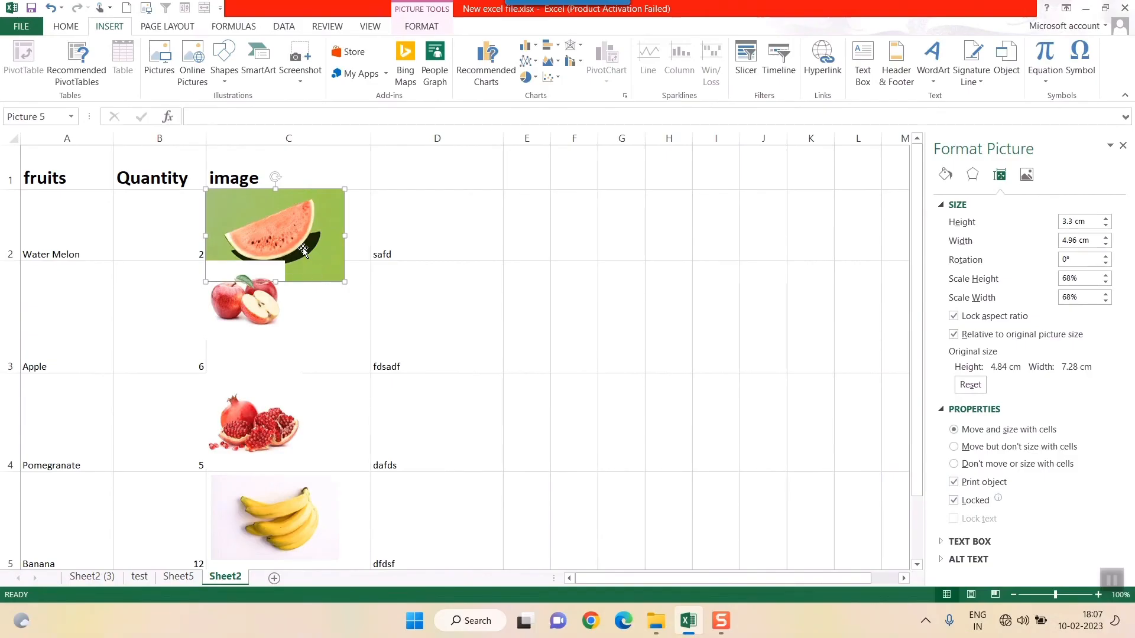
Set the apple, pomegranate and banana pictures to Move and size with cells
{"action": "left_click", "coordinate": [254, 317]}
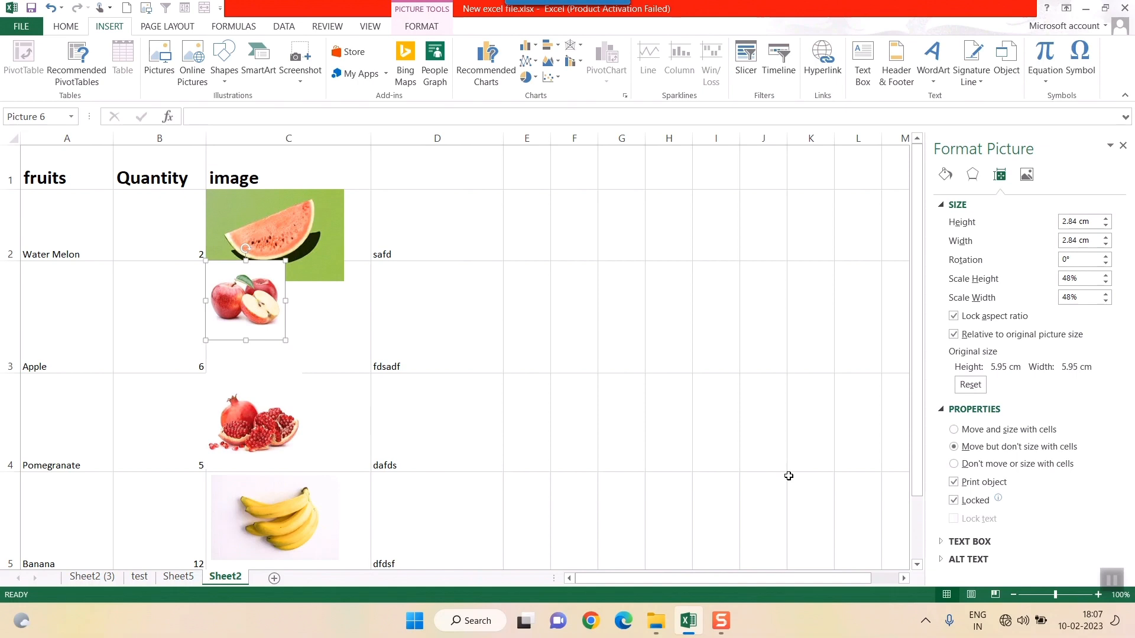
{"action": "left_click", "coordinate": [265, 434]}
{"action": "left_click", "coordinate": [254, 527]}
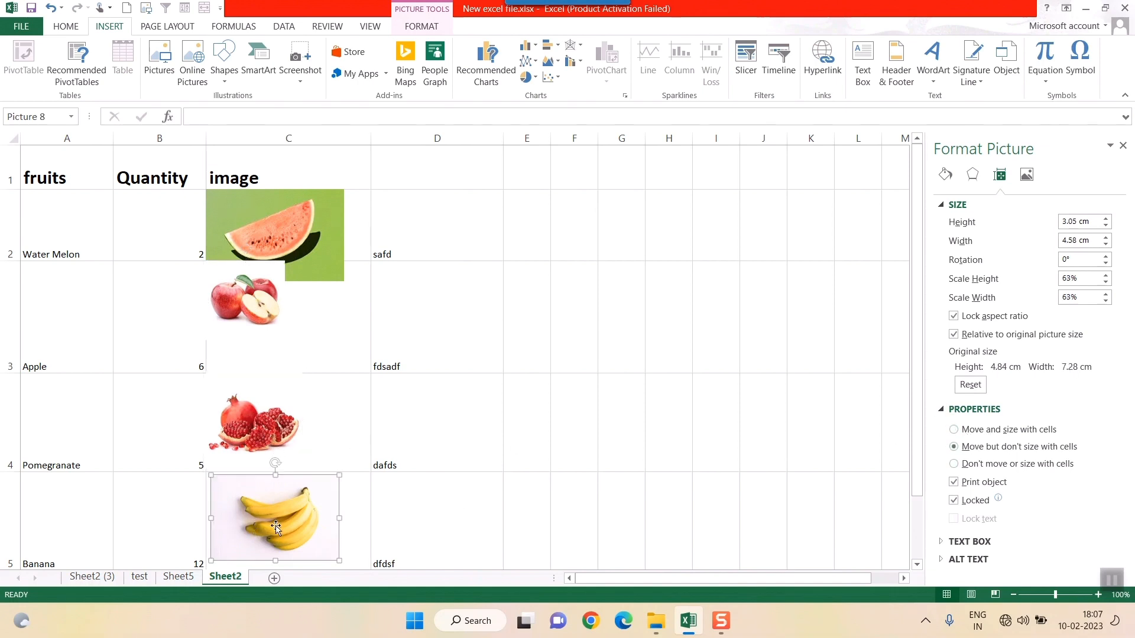
{"action": "left_click", "coordinate": [958, 429]}
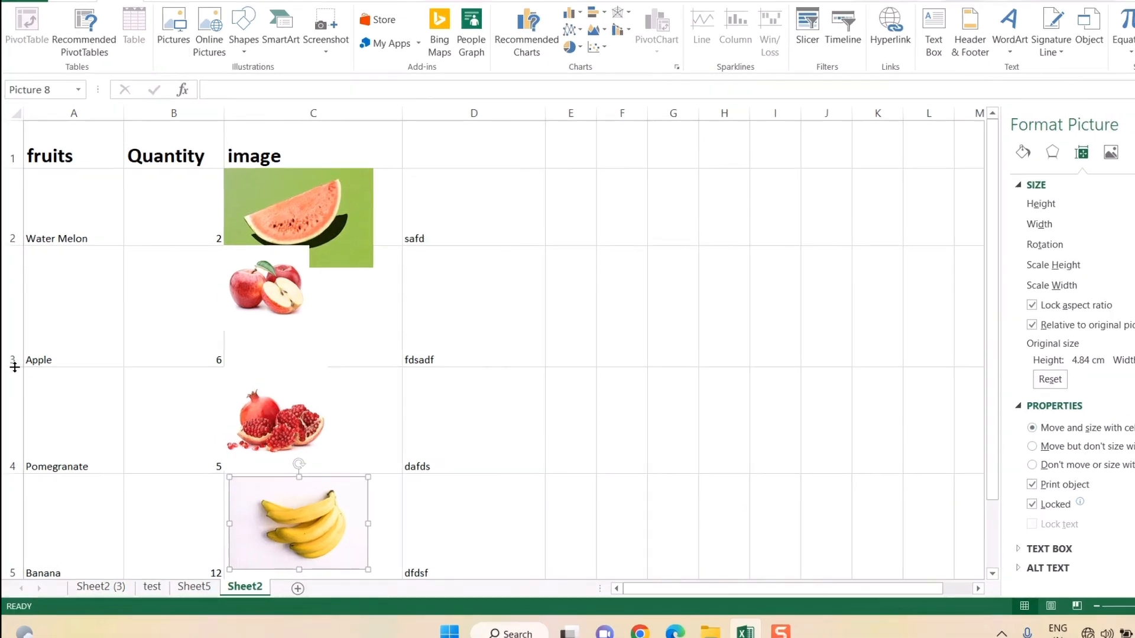
Reduce the Apple row's height, then increase the heights of the Water Melon and Apple rows to test how the pictures follow
{"action": "left_click_drag", "start_coordinate": [15, 366], "coordinate": [15, 315]}
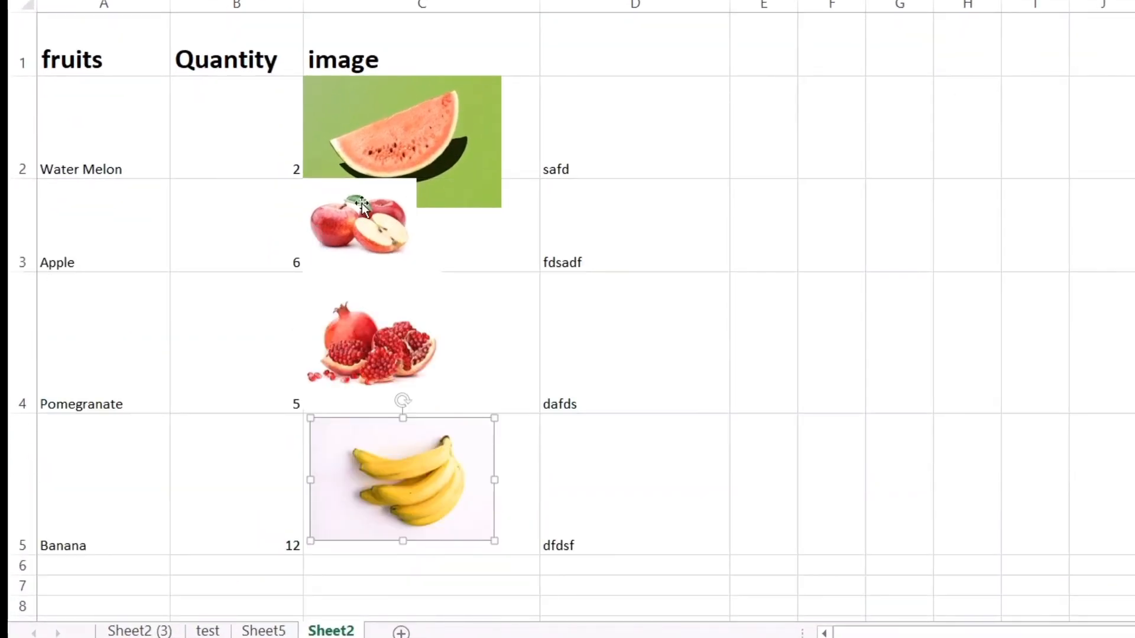
{"action": "left_click_drag", "start_coordinate": [17, 182], "coordinate": [20, 225]}
{"action": "left_click_drag", "start_coordinate": [23, 319], "coordinate": [23, 384]}
Hide the Pomegranate row to test whether its picture is hidden along with the cells
{"action": "scroll", "coordinate": [307, 385], "scroll_direction": "down", "scroll_amount": 1}
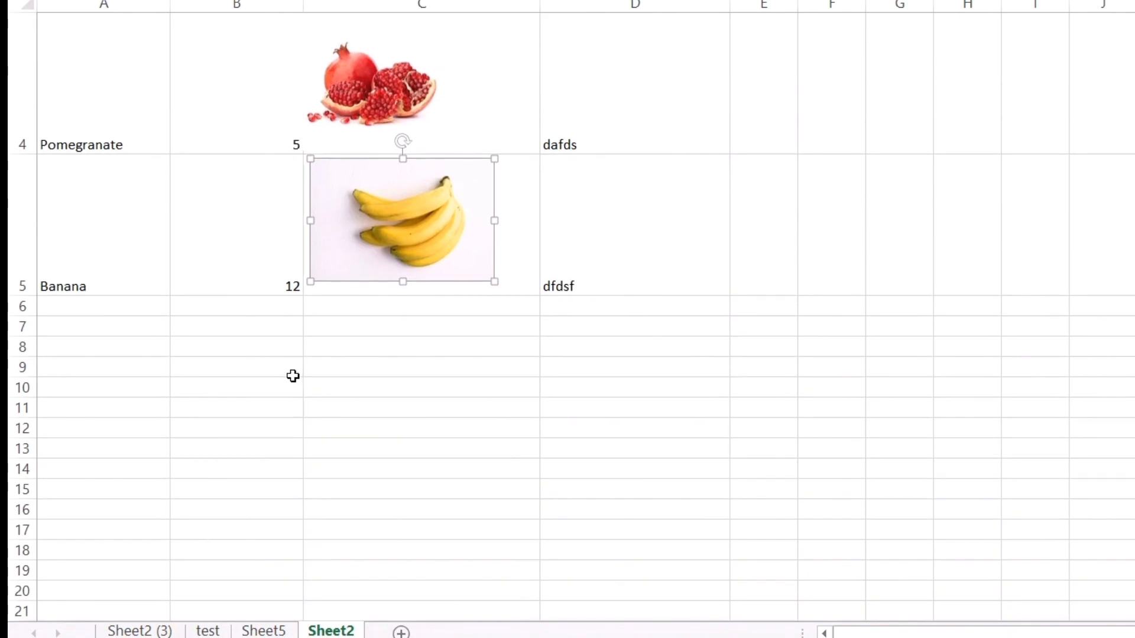
{"action": "right_click", "coordinate": [12, 112]}
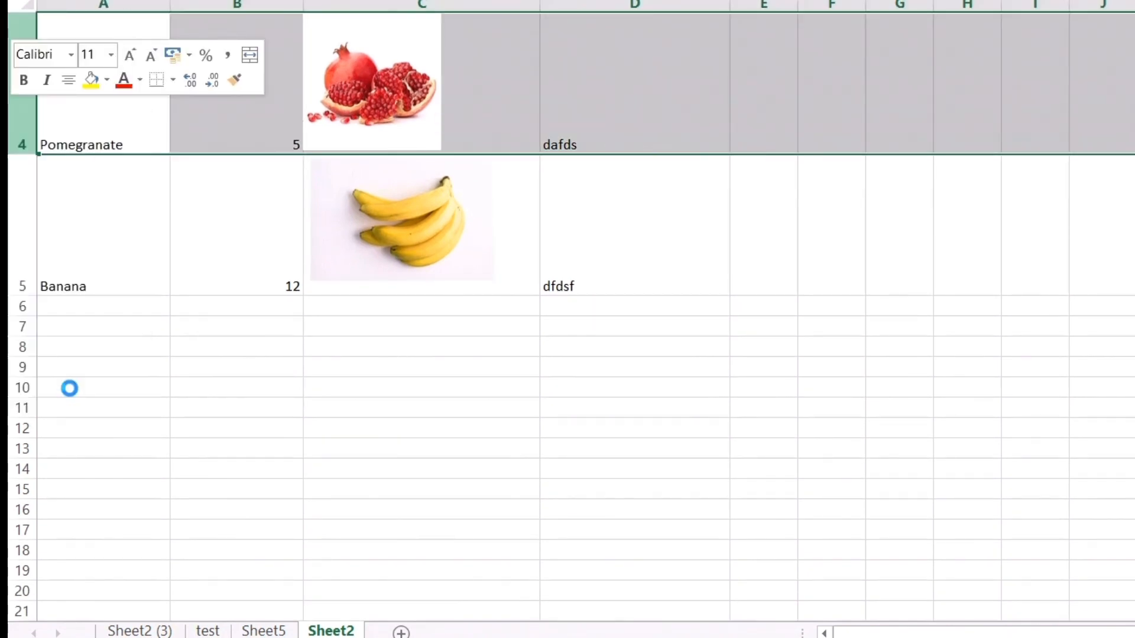
{"action": "left_click", "coordinate": [70, 389]}
{"action": "scroll", "coordinate": [406, 401], "scroll_direction": "up", "scroll_amount": 2}
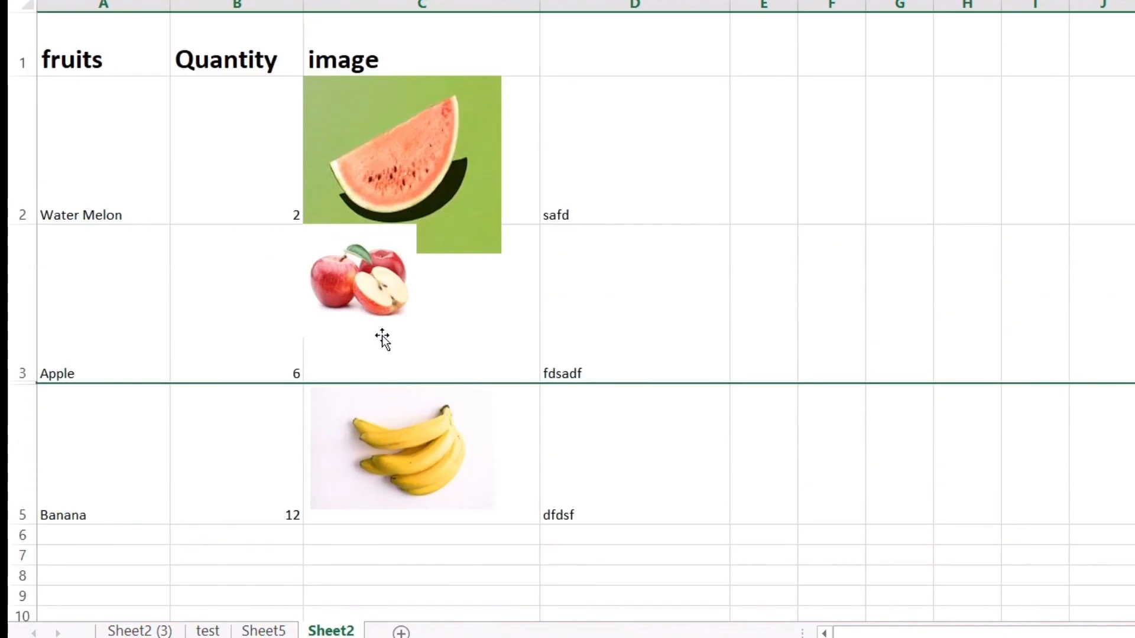
Enlarge the apple picture and reposition it inside its cell, and shrink the watermelon picture to fit within its cell
{"action": "left_click", "coordinate": [366, 306]}
{"action": "left_click_drag", "start_coordinate": [419, 335], "coordinate": [455, 376]}
{"action": "left_click_drag", "start_coordinate": [372, 312], "coordinate": [389, 321]}
{"action": "left_click", "coordinate": [416, 137]}
{"action": "left_click_drag", "start_coordinate": [501, 252], "coordinate": [463, 218]}
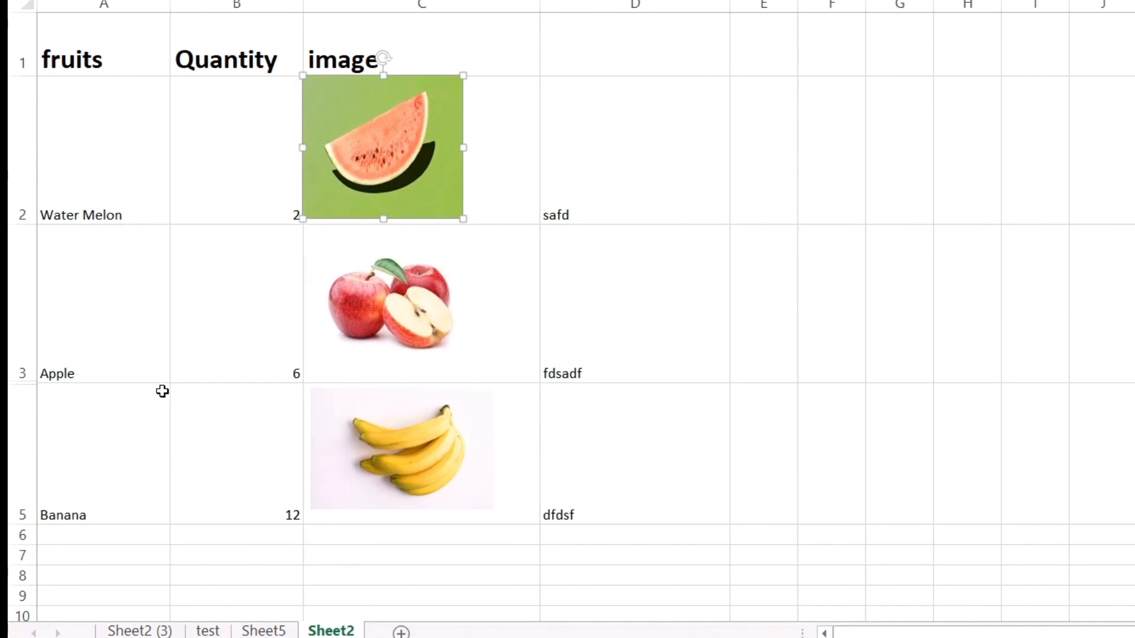
Reduce the Water Melon row's height, then unhide the Pomegranate row and give rows 2 to 5 one equal height
{"action": "left_click_drag", "start_coordinate": [24, 223], "coordinate": [18, 159]}
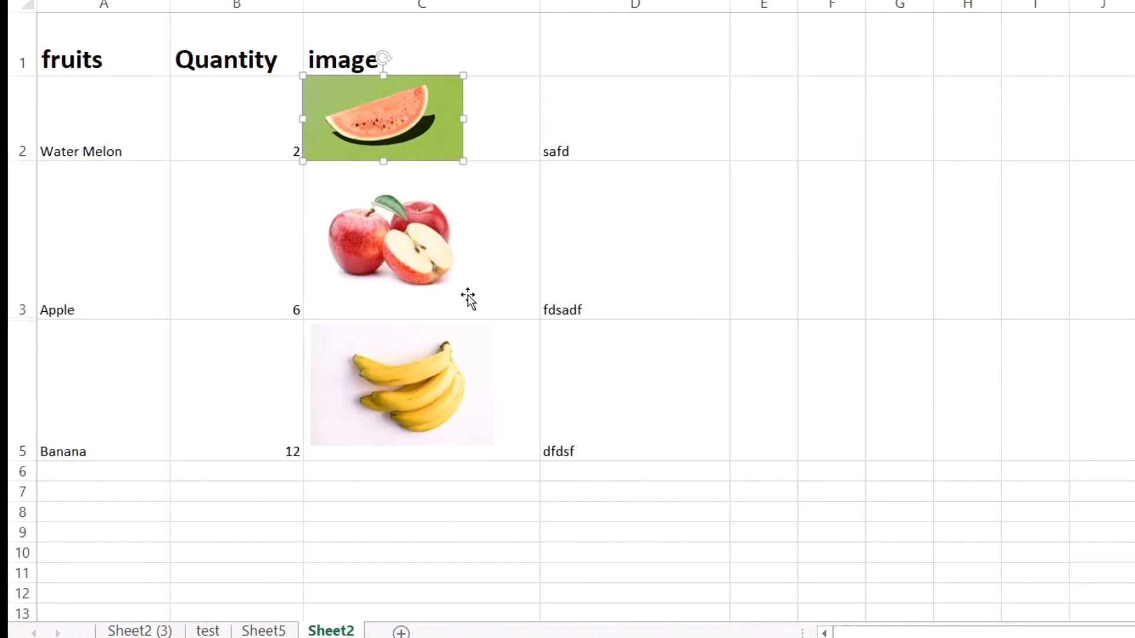
{"action": "left_click", "coordinate": [20, 419]}
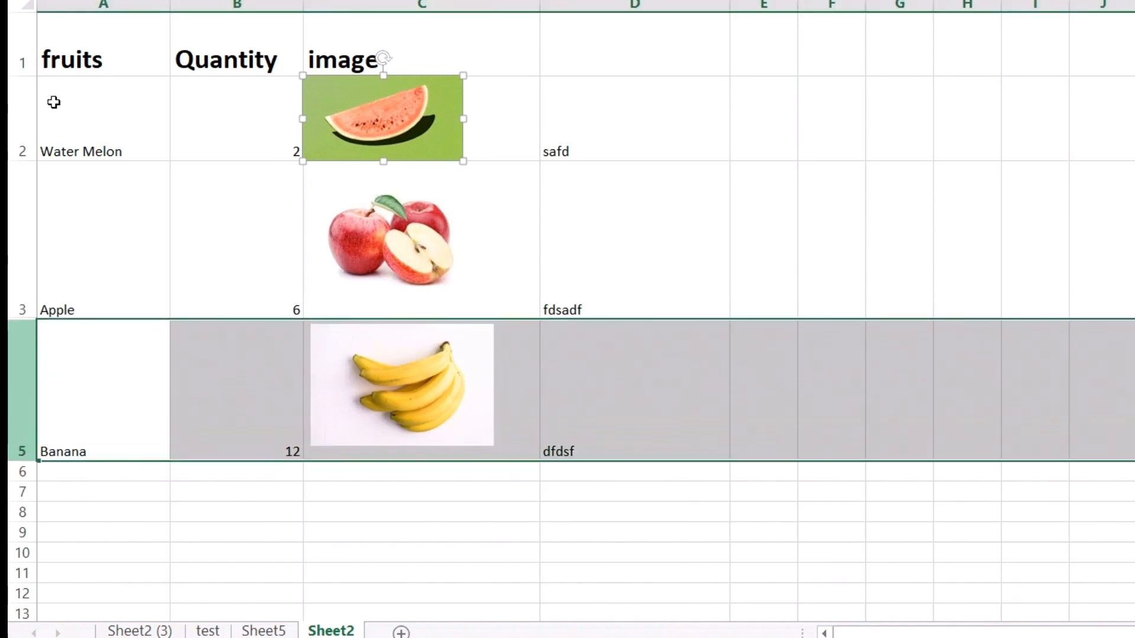
{"action": "mouse_move", "coordinate": [24, 118]}
{"action": "left_mouse_down"}
{"action": "mouse_move", "coordinate": [18, 458]}
{"action": "mouse_move", "coordinate": [17, 440]}
{"action": "left_mouse_up"}
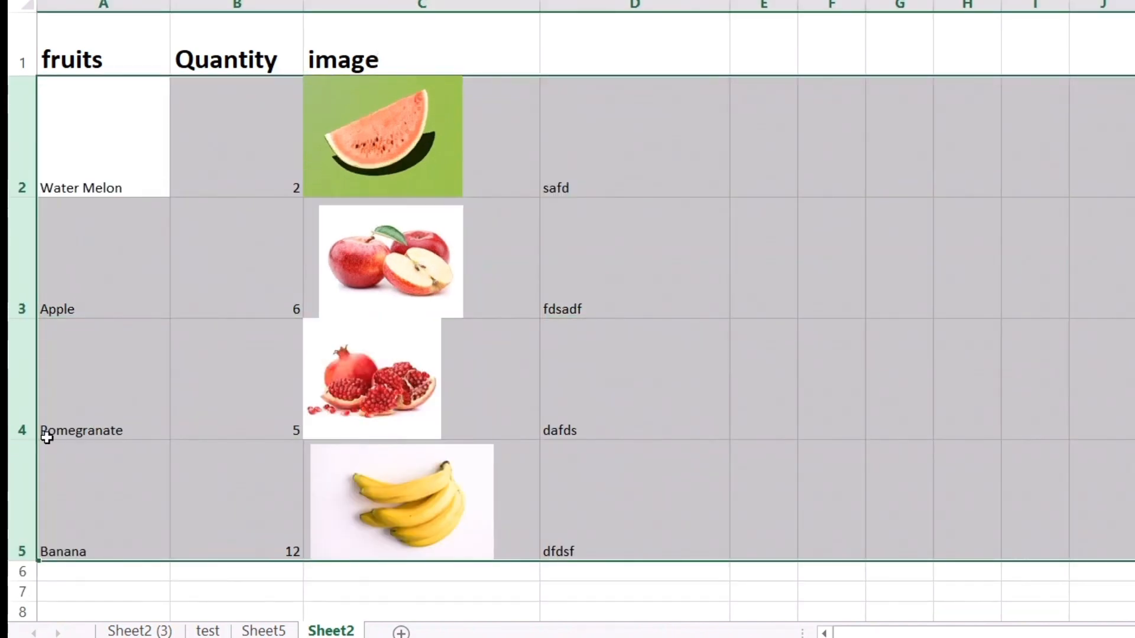
Move the pomegranate picture slightly inward within its cell and reduce the height of rows 2 to 5 together
{"action": "scroll", "coordinate": [489, 364], "scroll_direction": "down", "scroll_amount": 1}
{"action": "scroll", "coordinate": [489, 357], "scroll_direction": "up", "scroll_amount": 1}
{"action": "left_click_drag", "start_coordinate": [382, 364], "coordinate": [409, 367]}
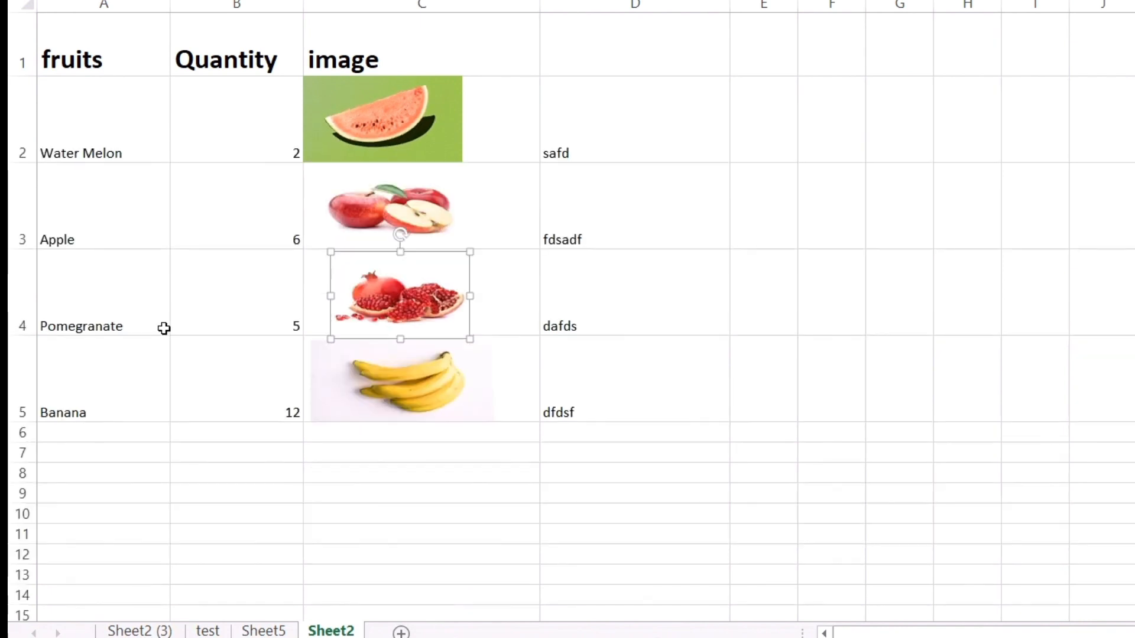
{"action": "left_click_drag", "start_coordinate": [23, 248], "coordinate": [26, 234]}
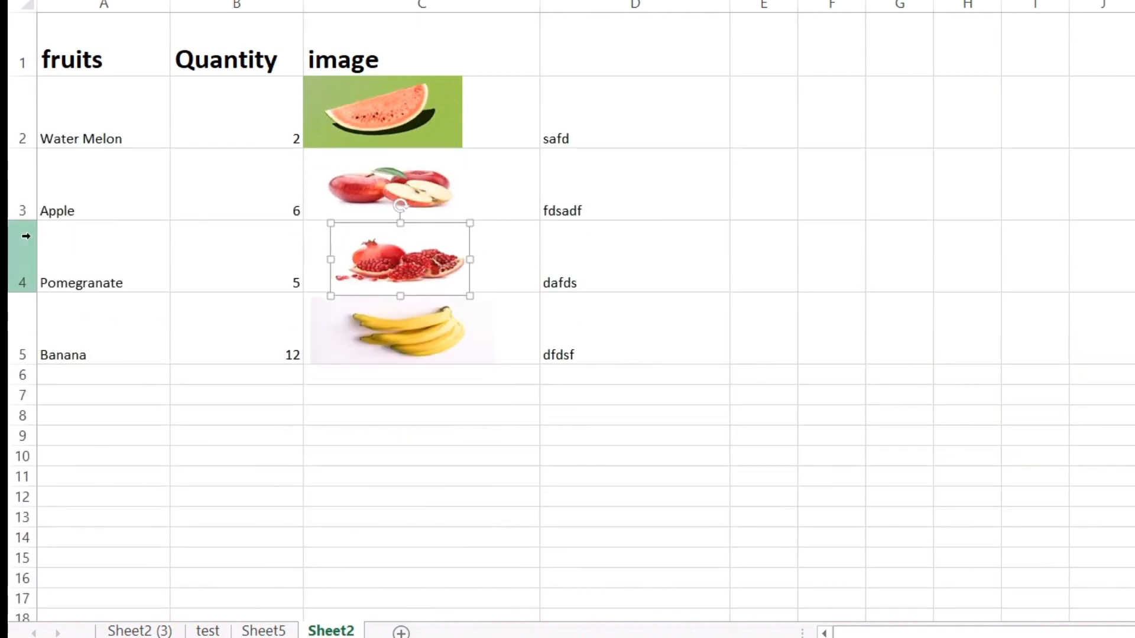
{"action": "left_click", "coordinate": [178, 451]}
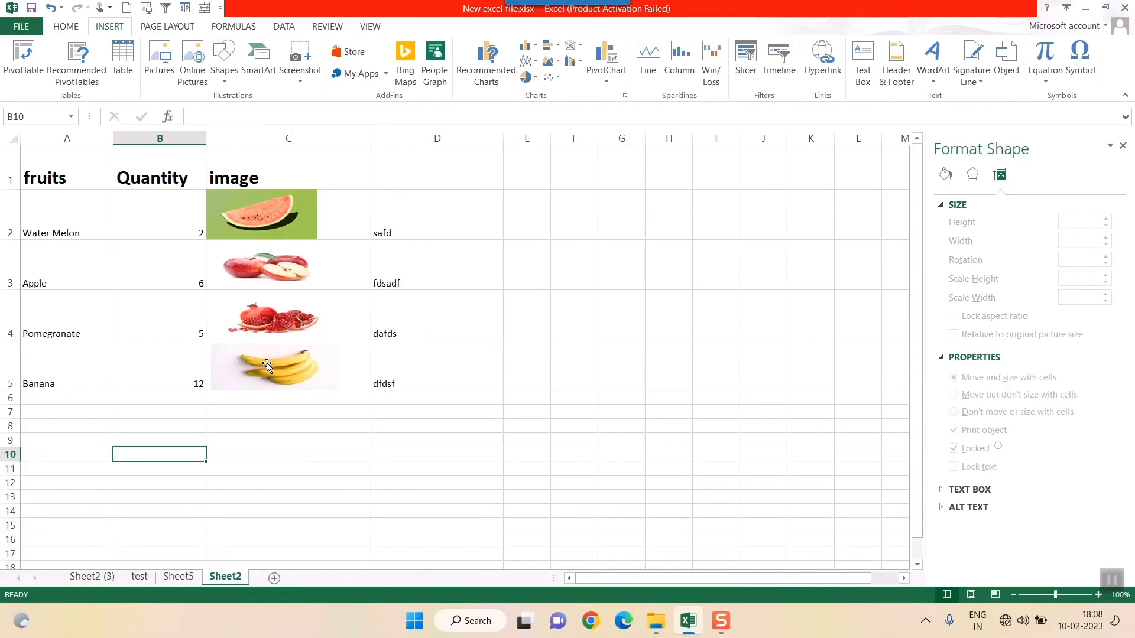
Open the banana picture's size and properties settings, and narrow column C to test how the pictures scale with it
{"action": "left_click", "coordinate": [392, 326]}
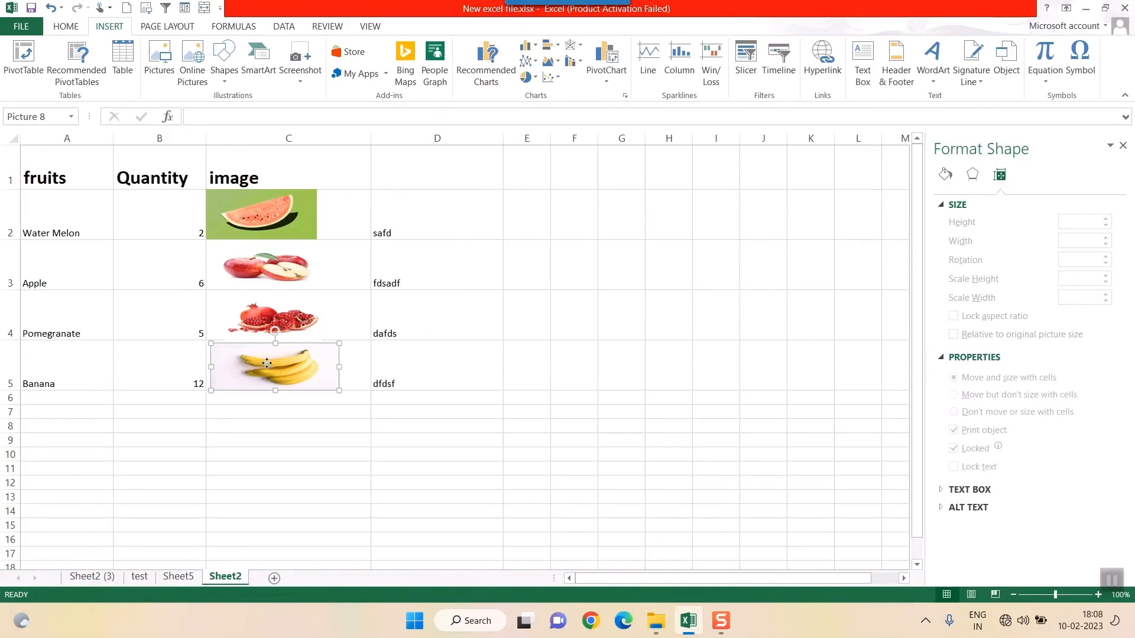
{"action": "right_click", "coordinate": [267, 363]}
{"action": "left_click", "coordinate": [318, 556]}
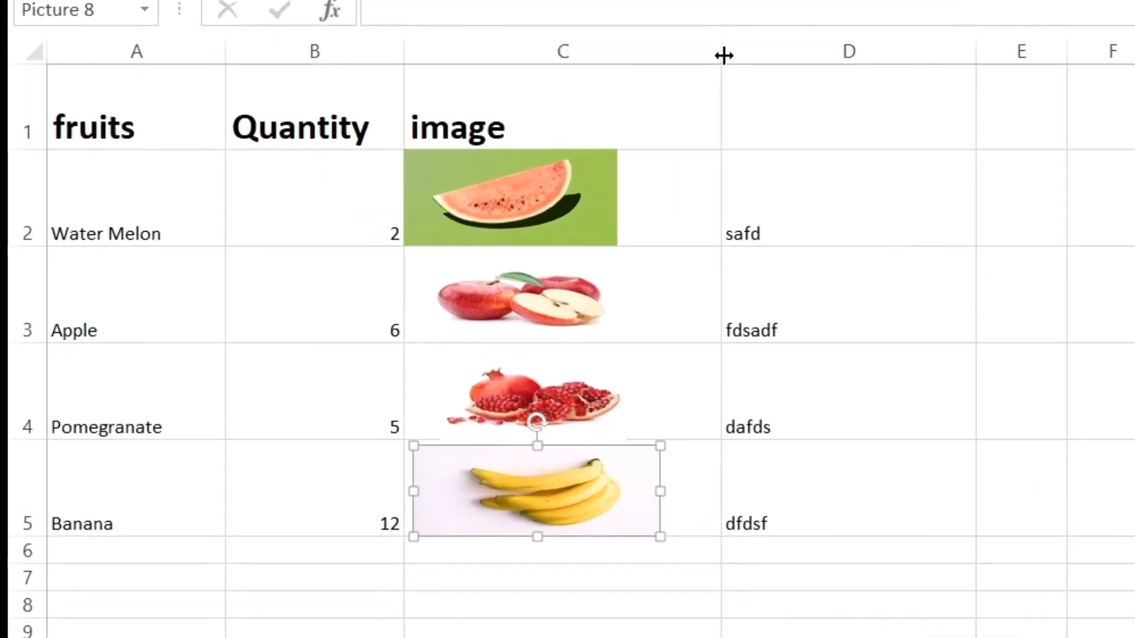
{"action": "left_click_drag", "start_coordinate": [723, 55], "coordinate": [543, 55]}
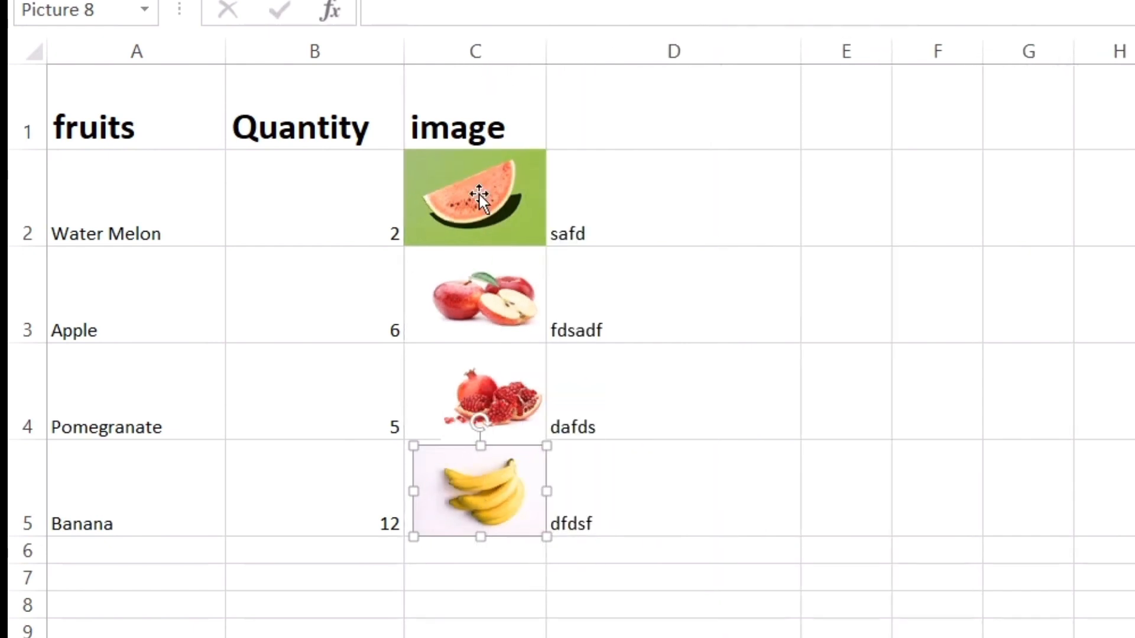